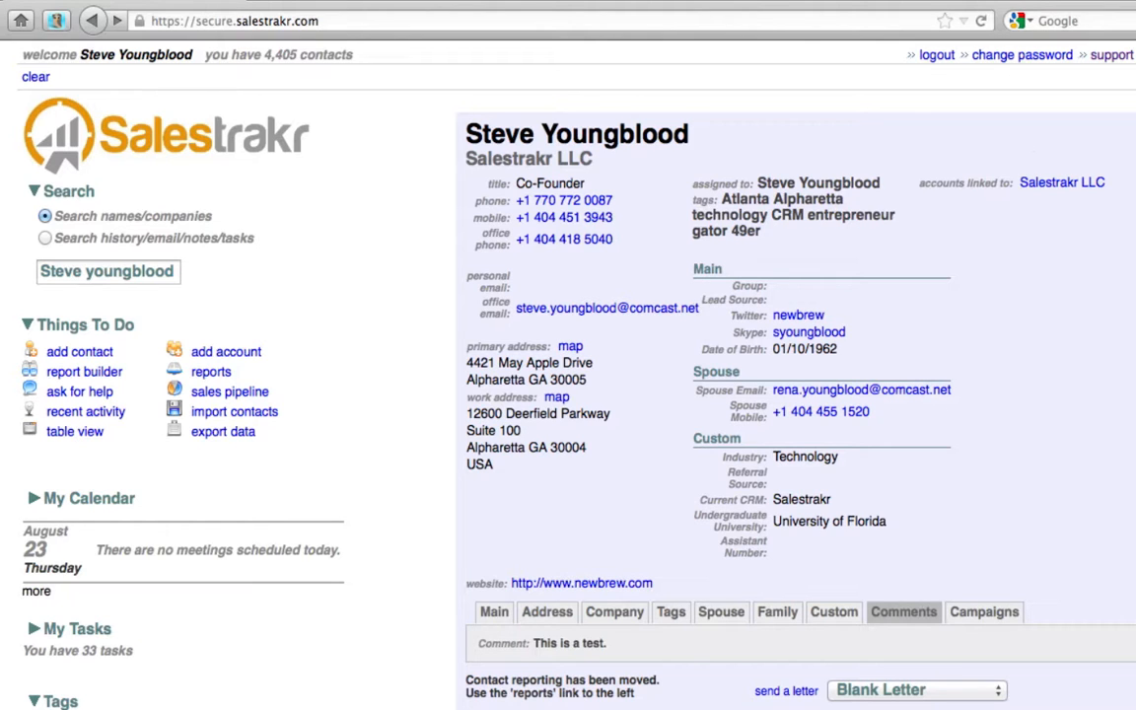
- Open the user's Edit User Settings page via Administration > Users and scroll to Email Signature
left_click(1134, 56)
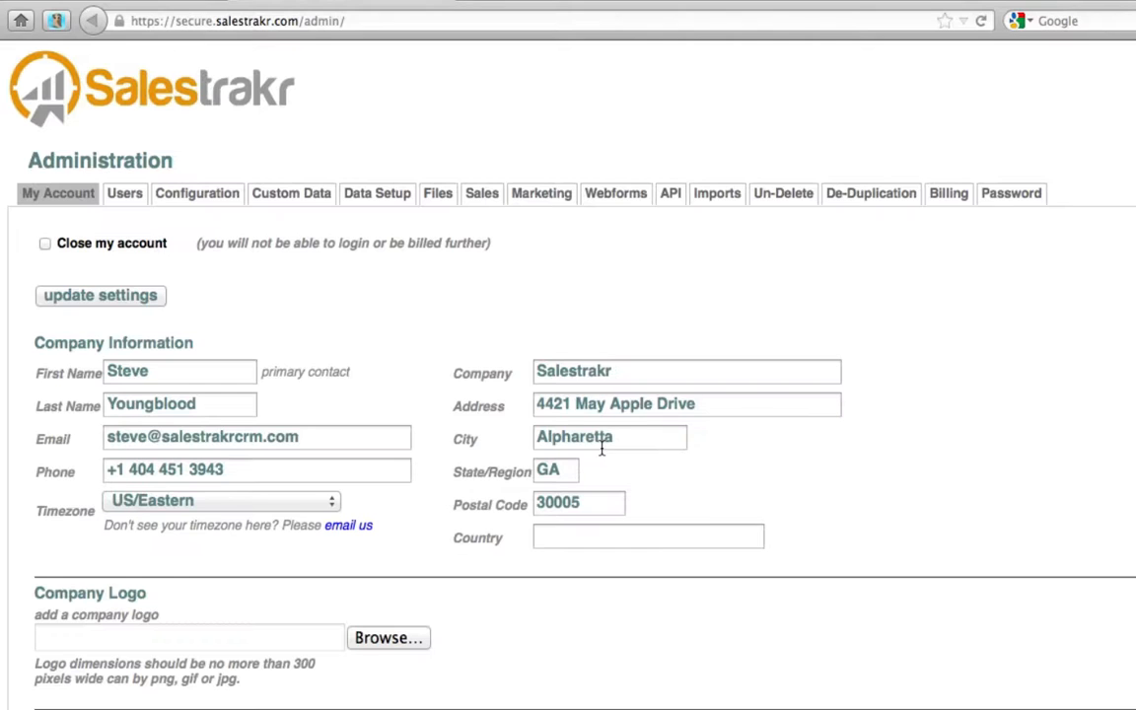
left_click(126, 198)
scroll(186, 582, "down", 5)
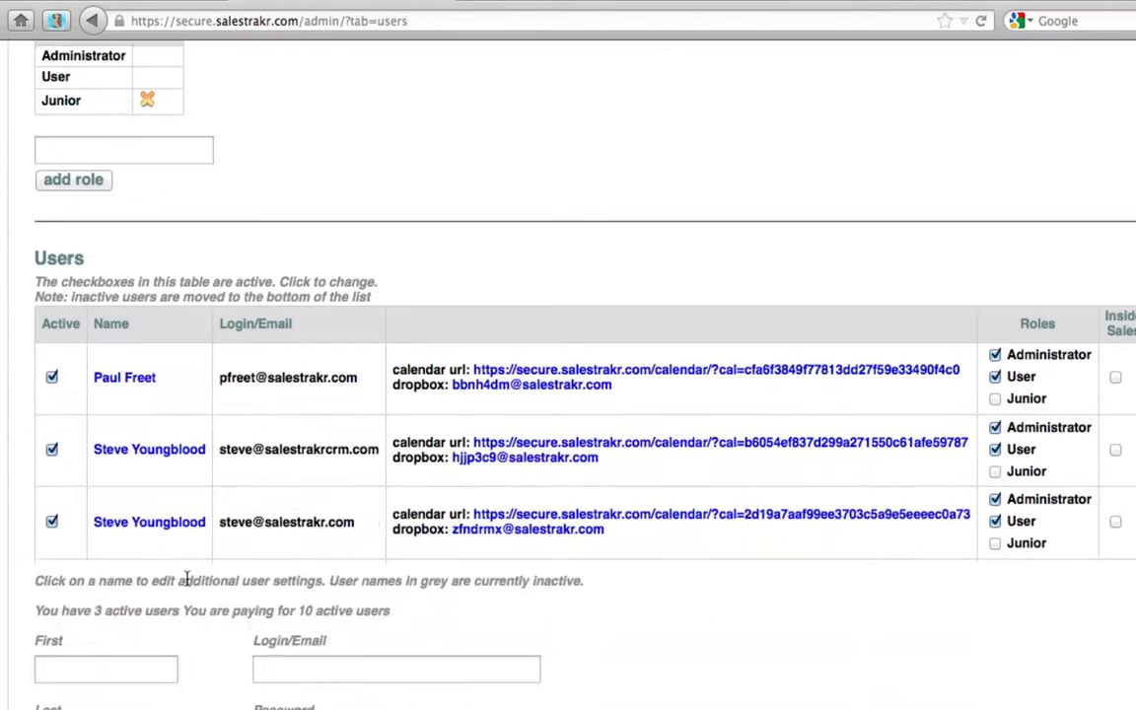
left_click(138, 450)
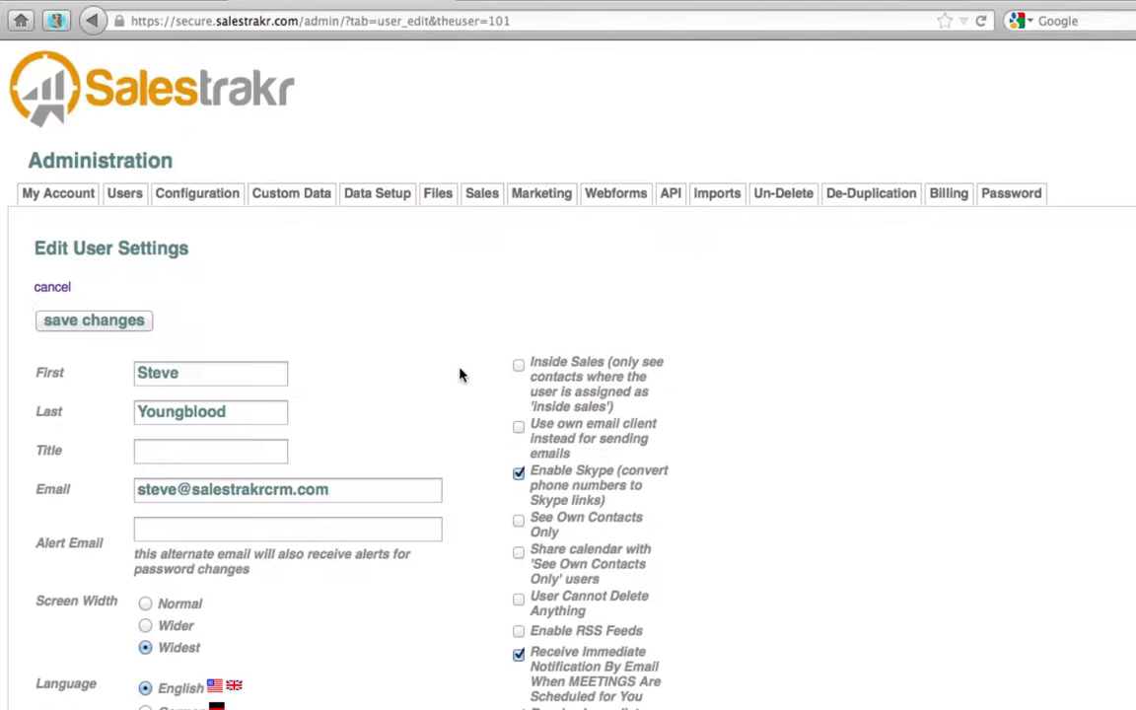
scroll(421, 369, "down", 10)
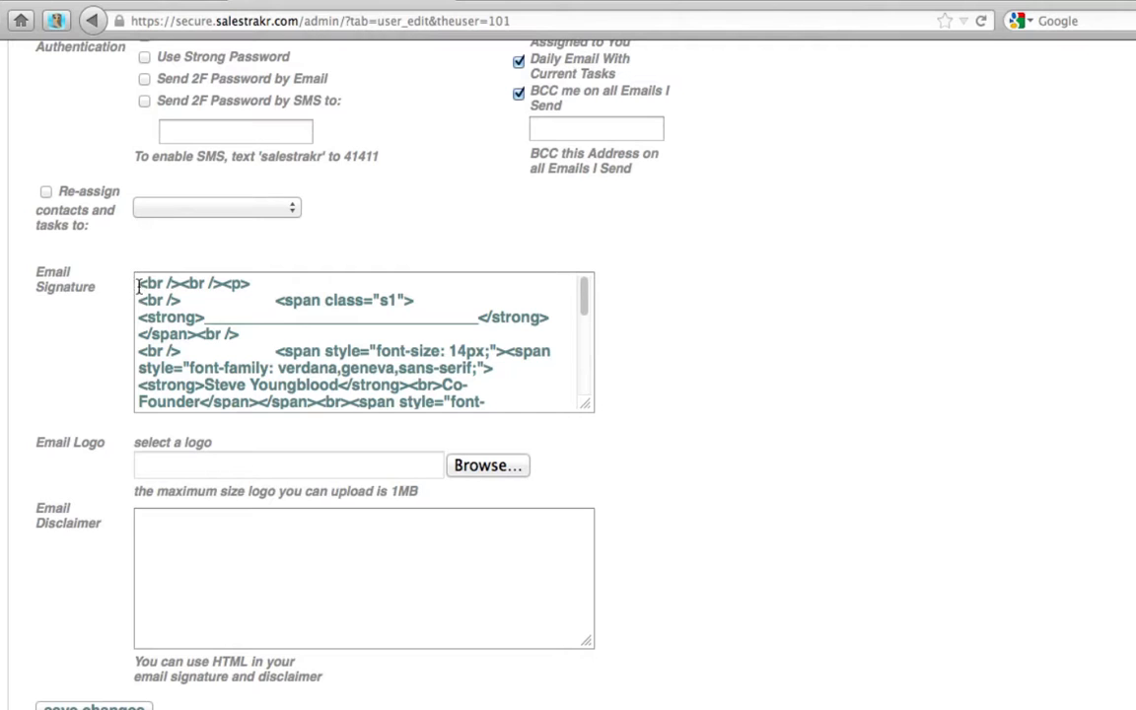
- Select the full HTML code in the Email Signature field
mouse_move(141, 283)
left_mouse_down()
mouse_move(286, 324)
mouse_move(435, 346)
mouse_move(507, 384)
mouse_move(506, 430)
left_mouse_up()
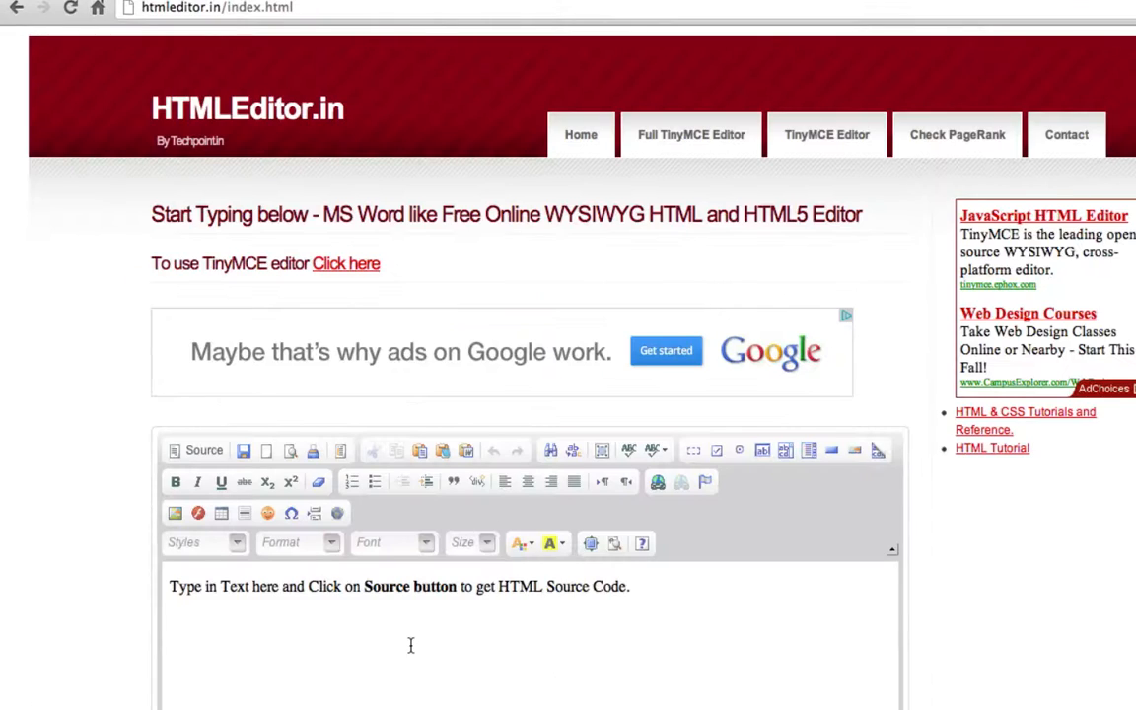
- In HTMLEditor.in's source view, replace all the sample code with the pasted signature HTML
scroll(411, 646, "down", 5)
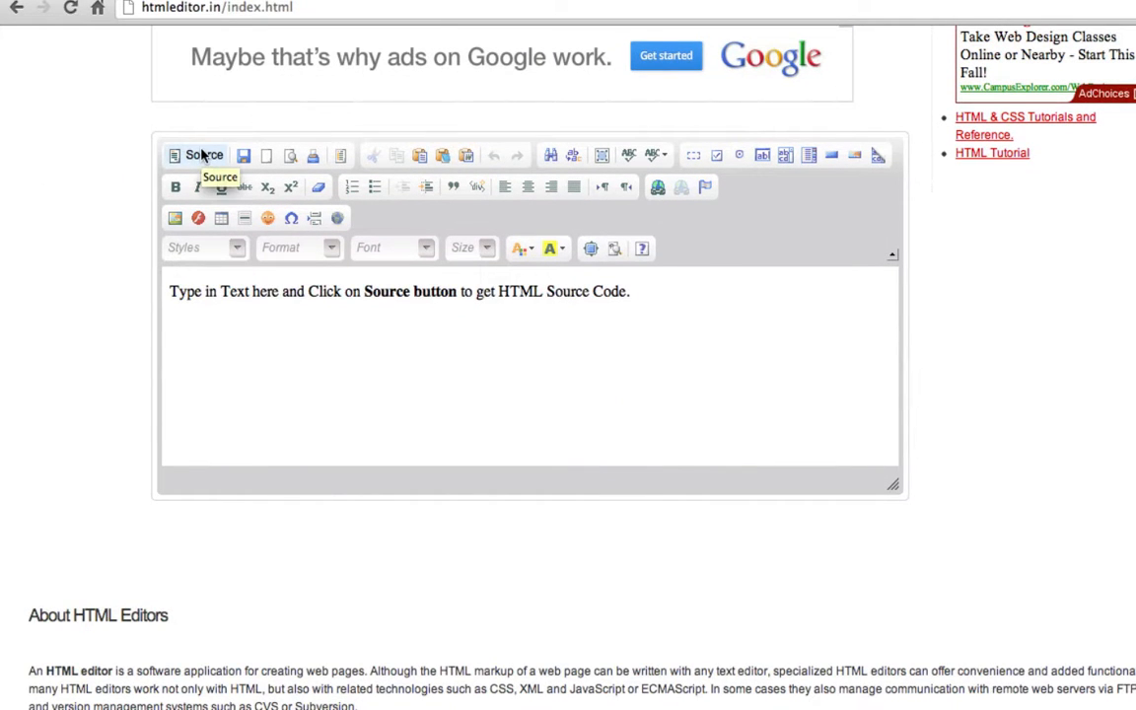
left_click(202, 156)
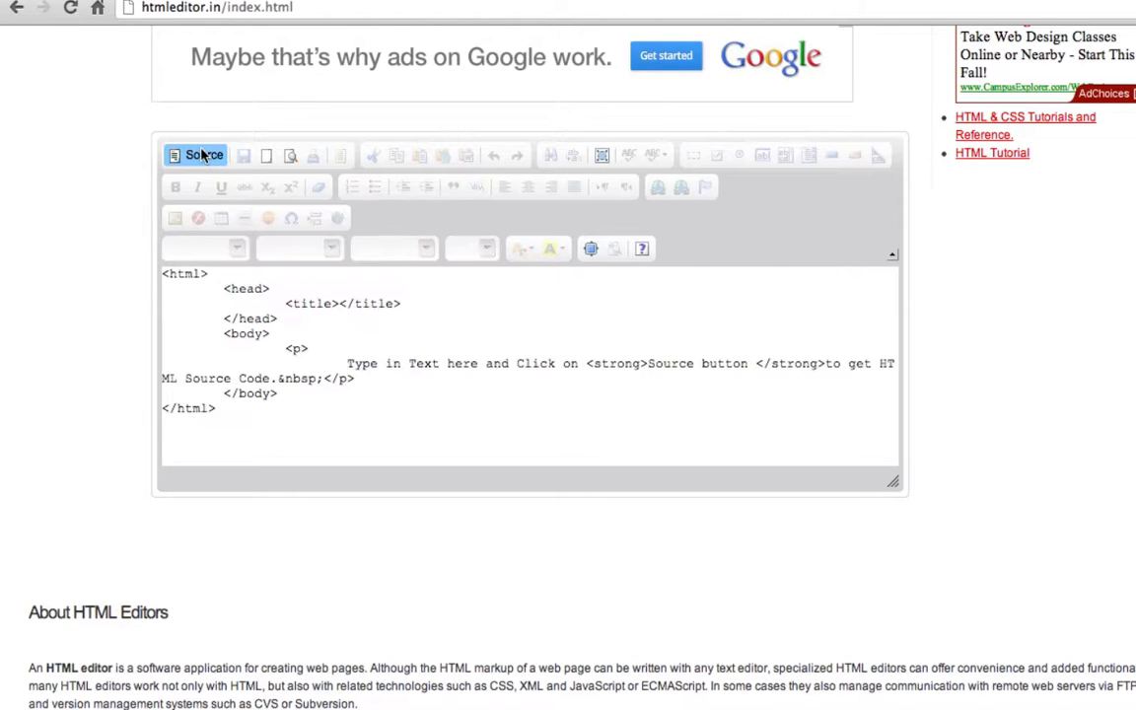
right_click(250, 419)
left_click(140, 265)
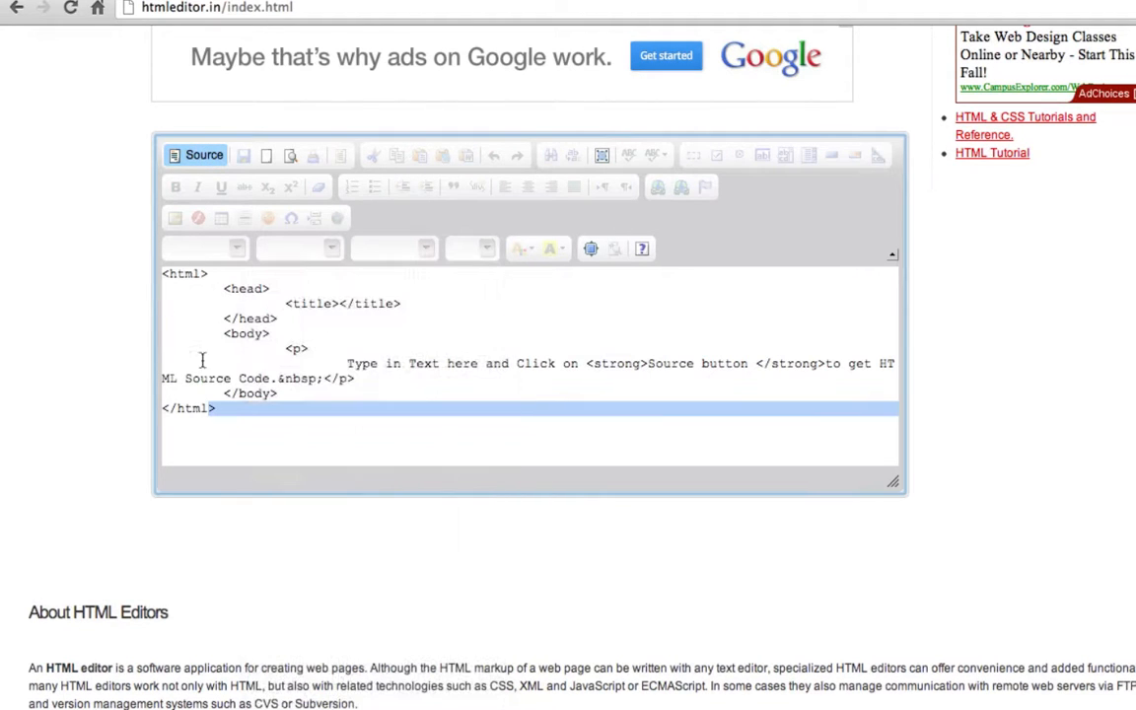
key("super+a")
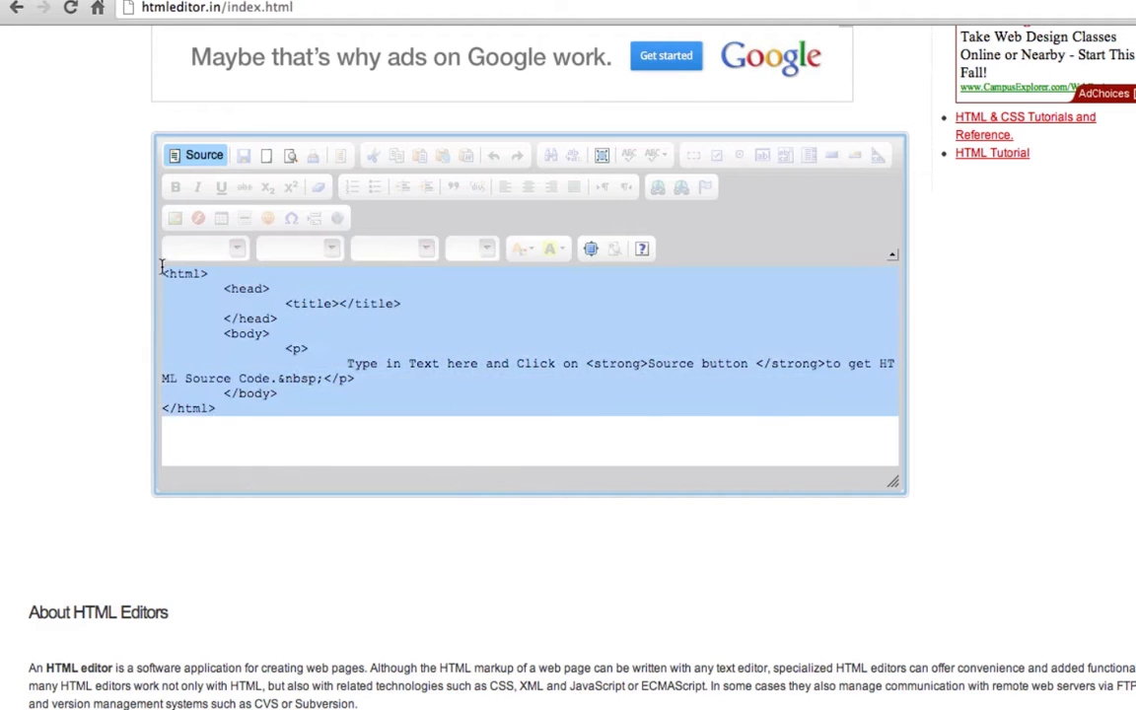
key("BackSpace")
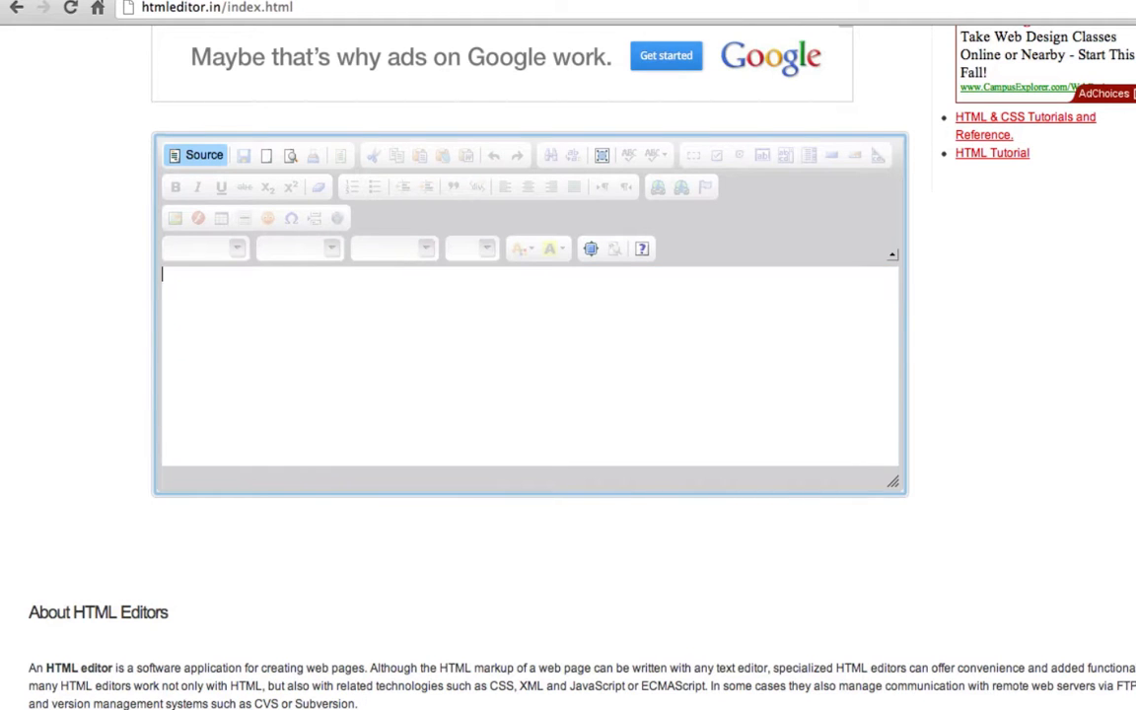
key("super+v")
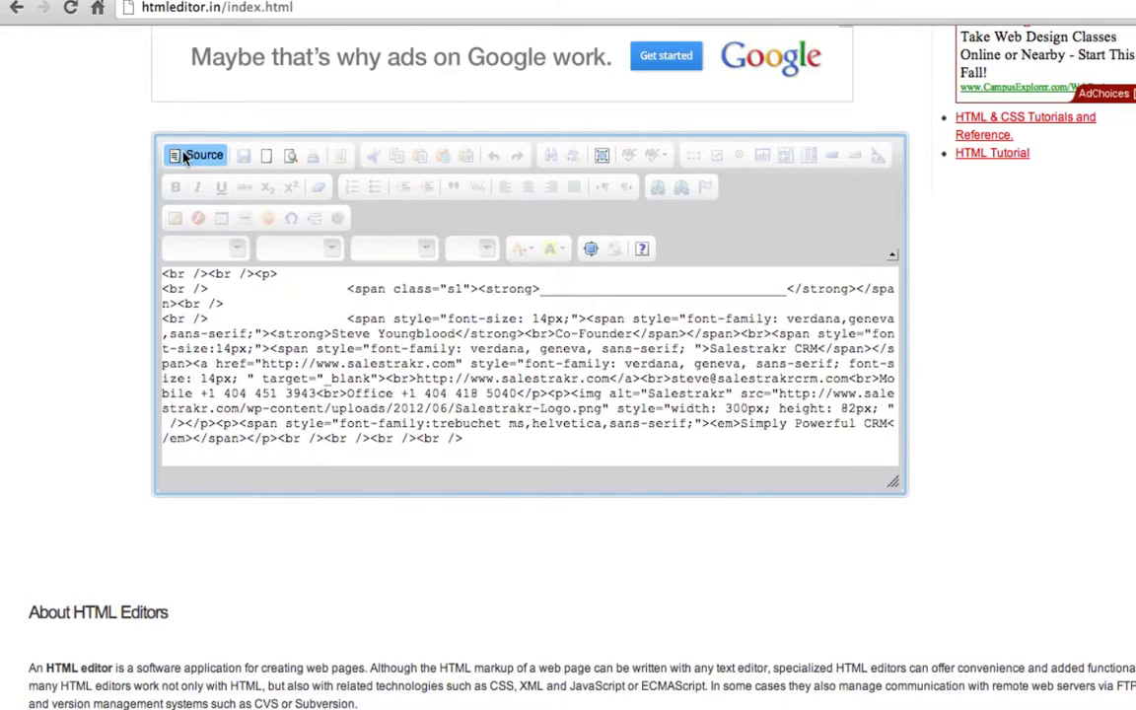
- Switch back to the rendered view and look over the signature with logo and tagline
left_click(197, 155)
scroll(330, 340, "down", 5)
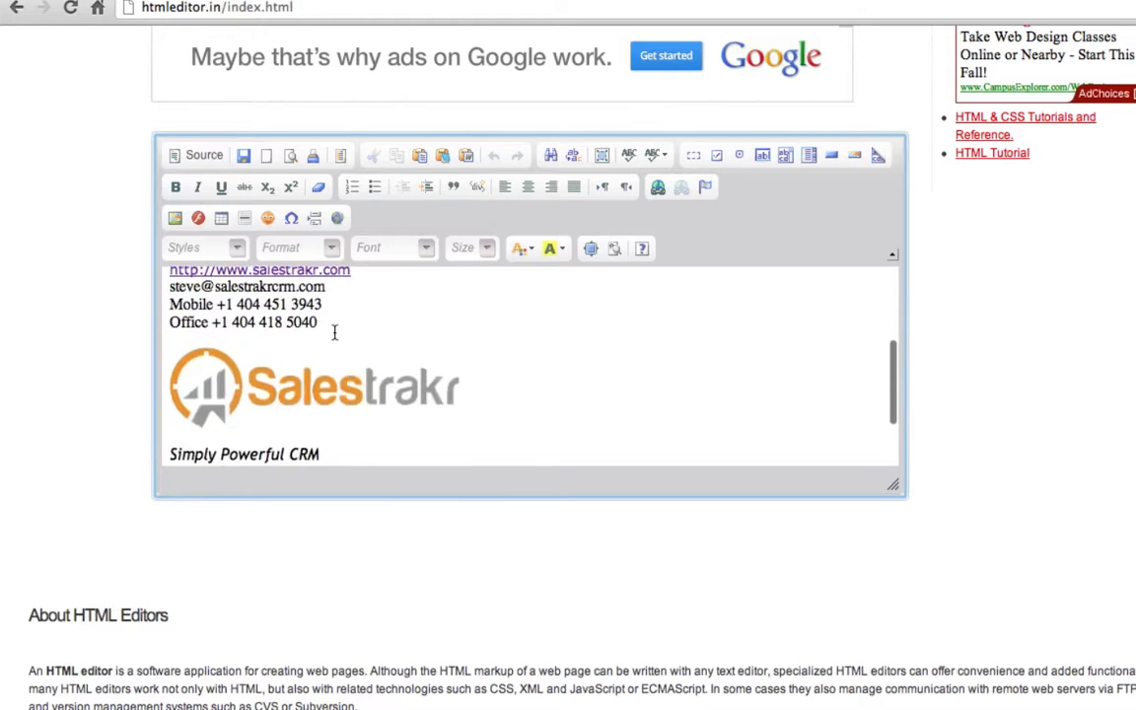
scroll(335, 332, "up", 2)
scroll(334, 330, "up", 1)
scroll(334, 330, "down", 5)
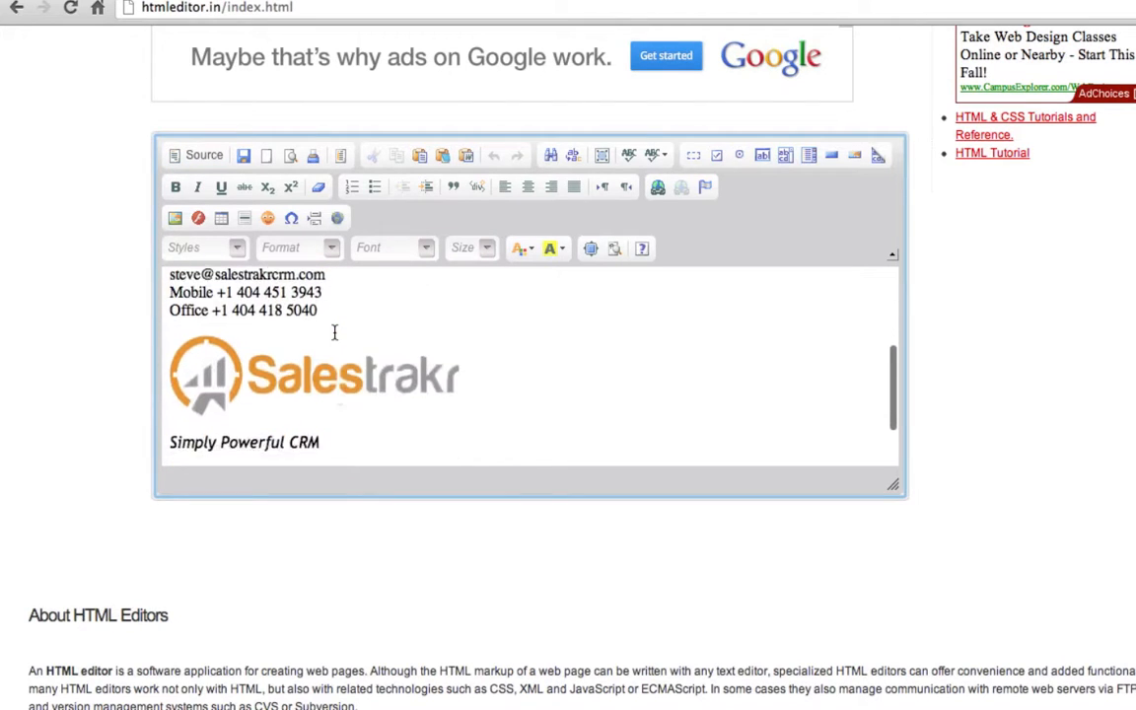
scroll(334, 336, "up", 6)
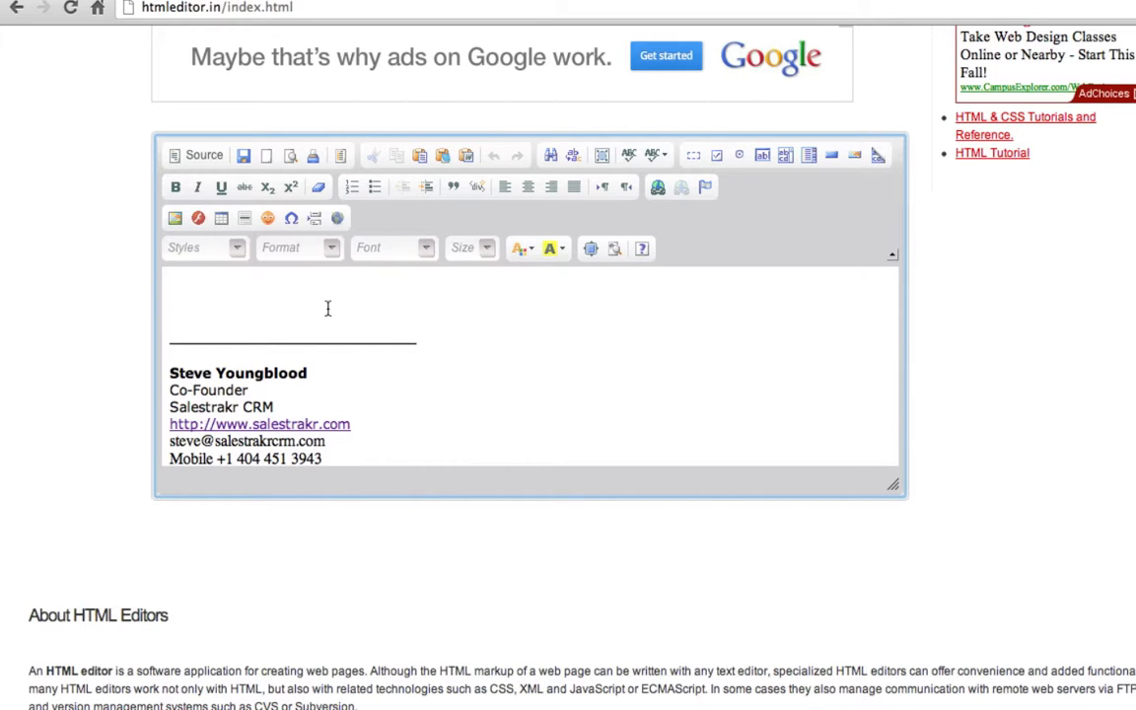
- Type the signer's name on the blank top line and make it bold
left_click(222, 296)
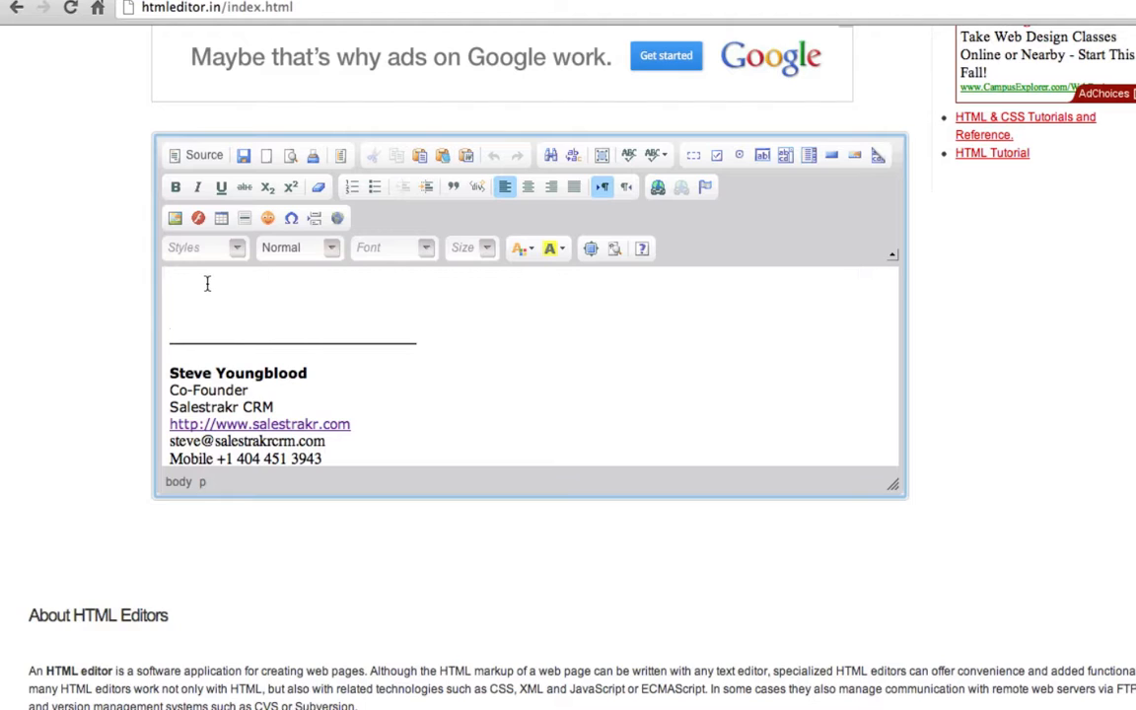
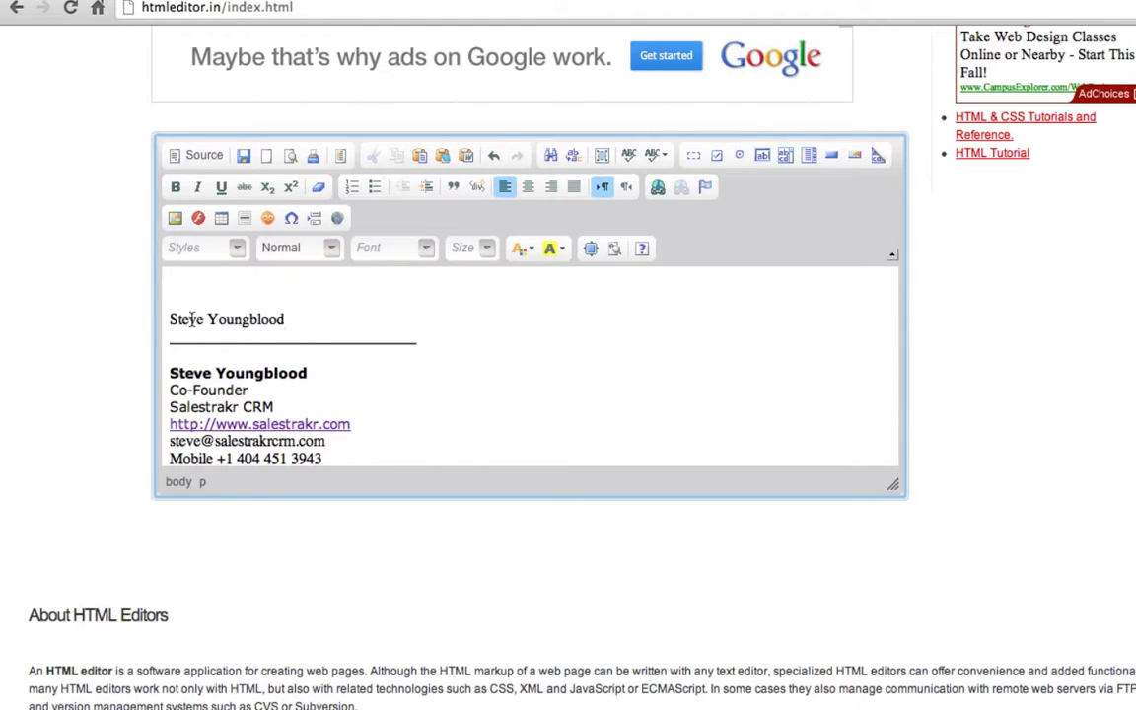
triple_click(173, 319)
left_click(175, 186)
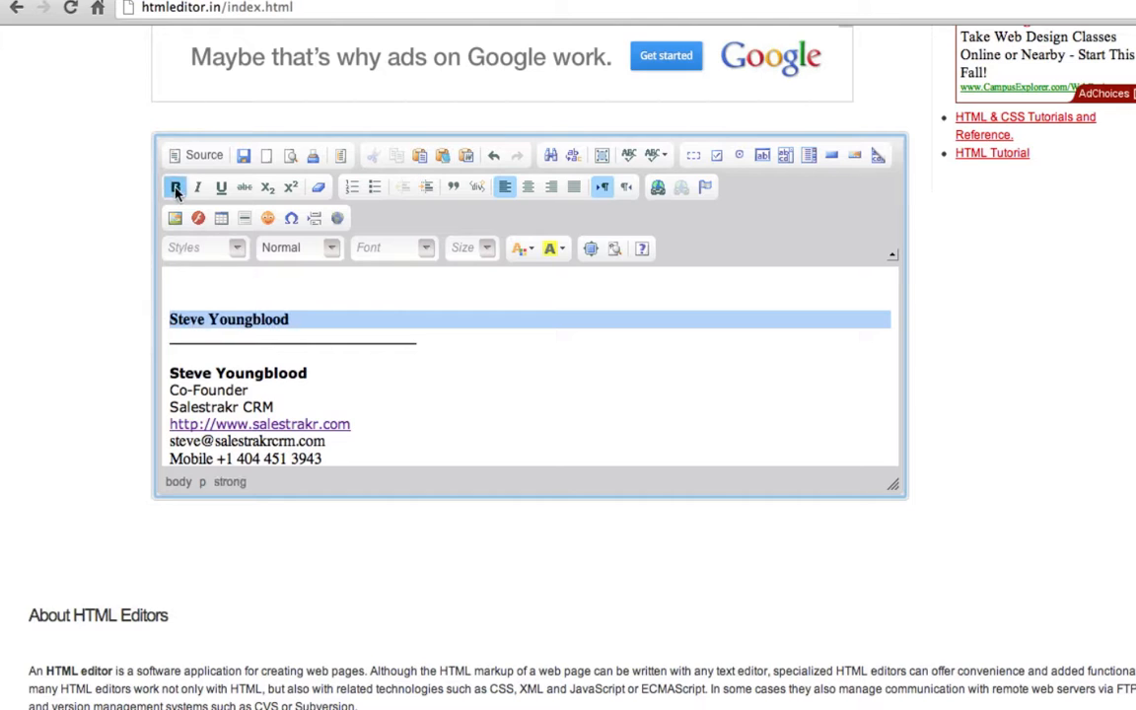
- Set the name line's font to Comic Sans MS and check it in the HTML source
left_click(426, 248)
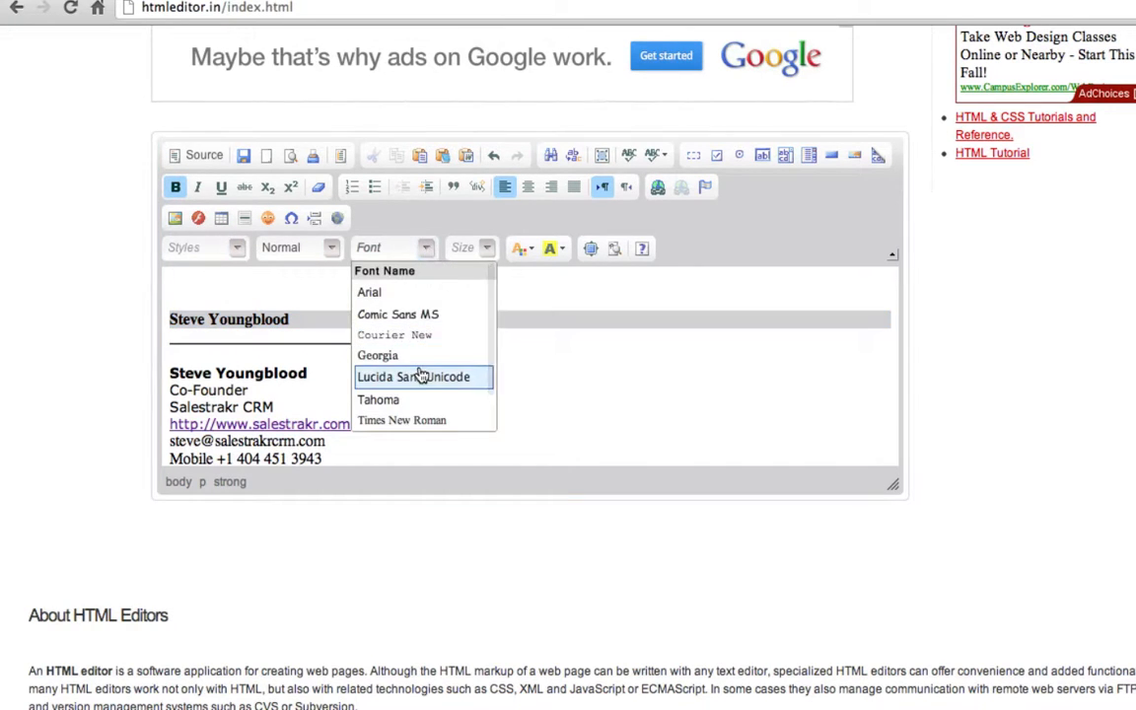
left_click(456, 376)
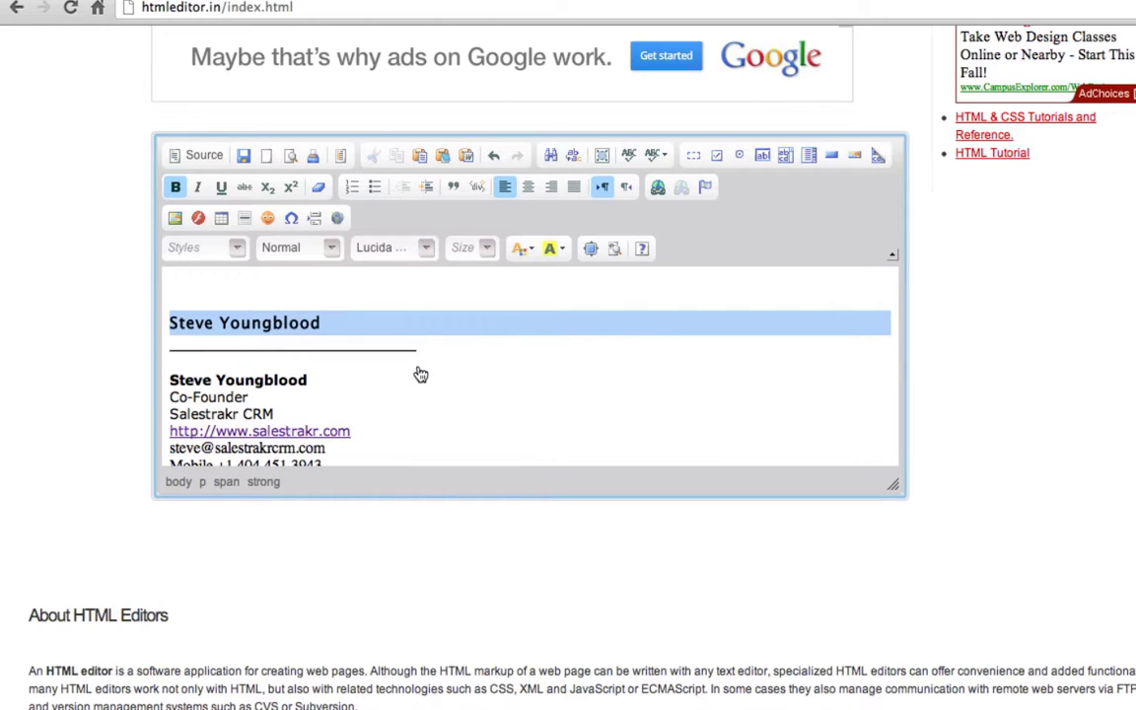
left_click(425, 250)
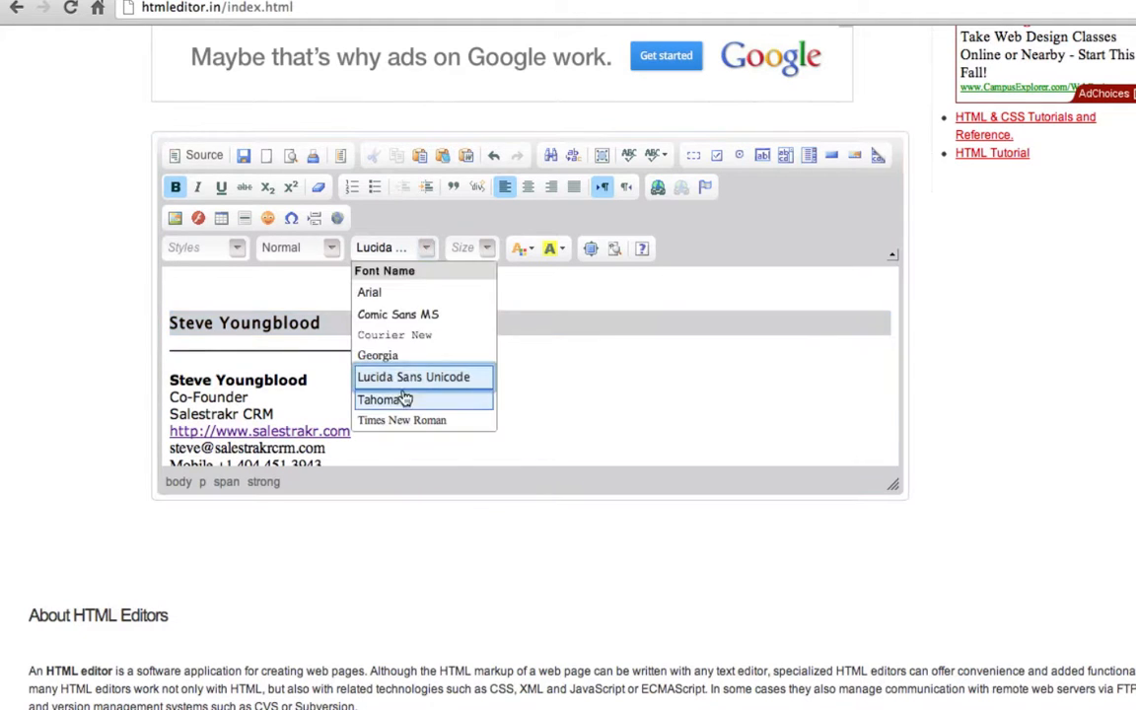
left_click(397, 314)
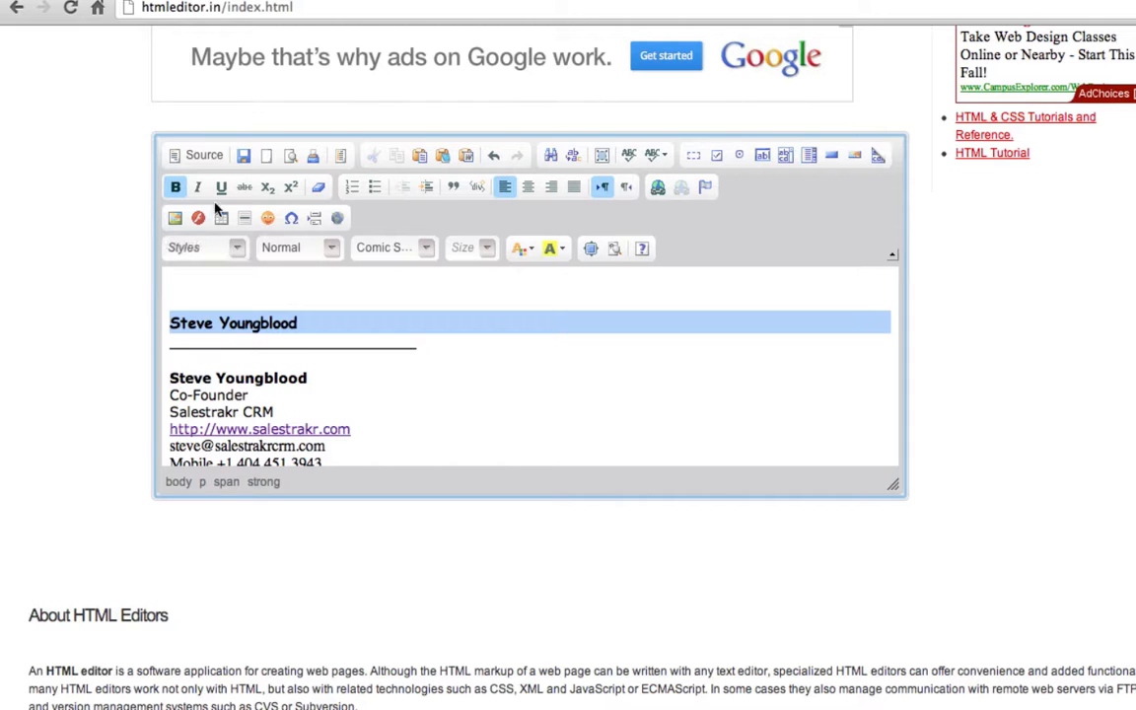
left_click(202, 161)
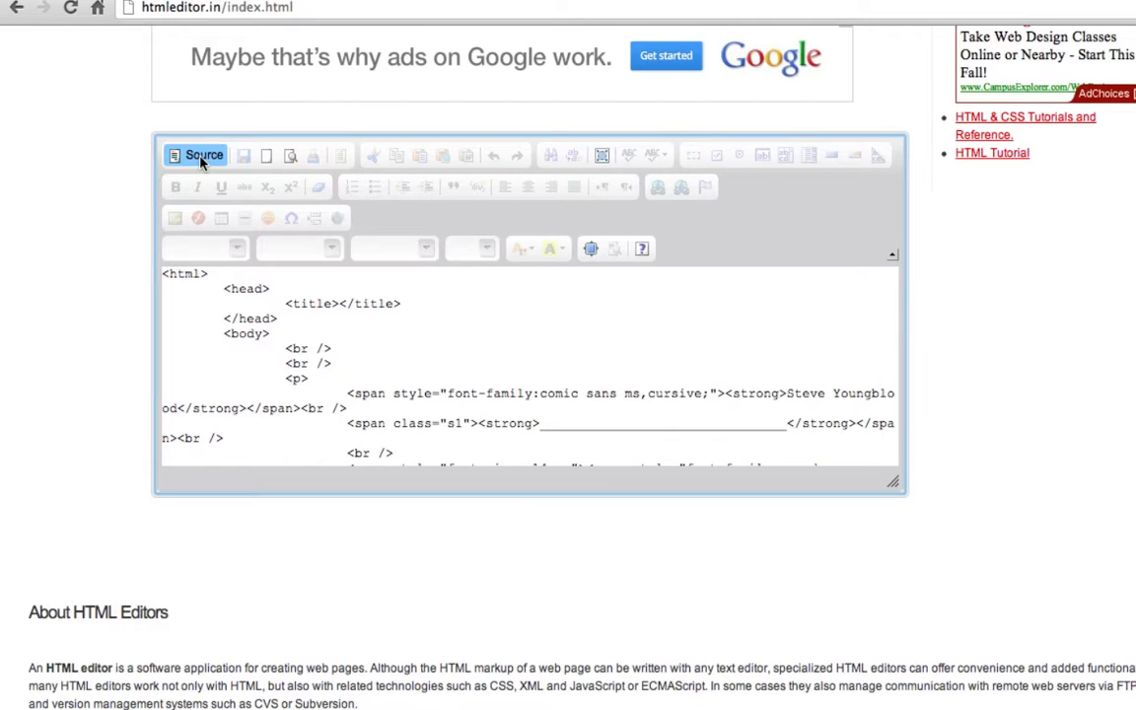
- Return to the rendered signature, scroll to the logo, and switch to Salestrakr in Firefox
left_click(202, 157)
scroll(399, 434, "down", 5)
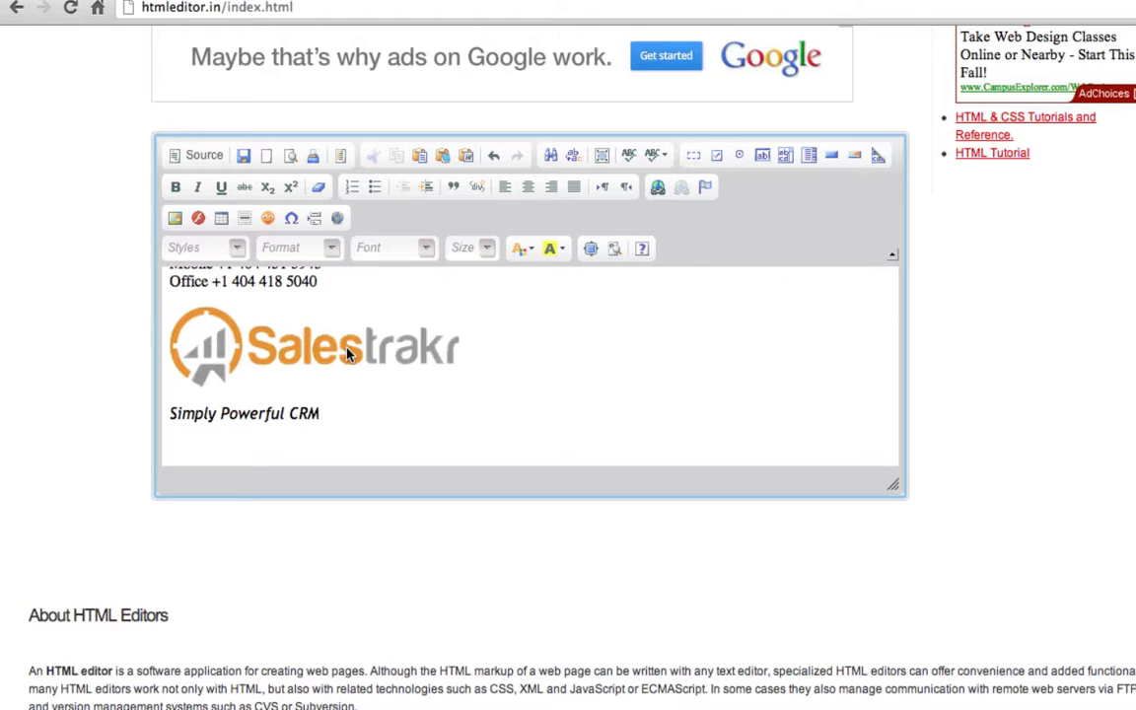
key("super+Tab")
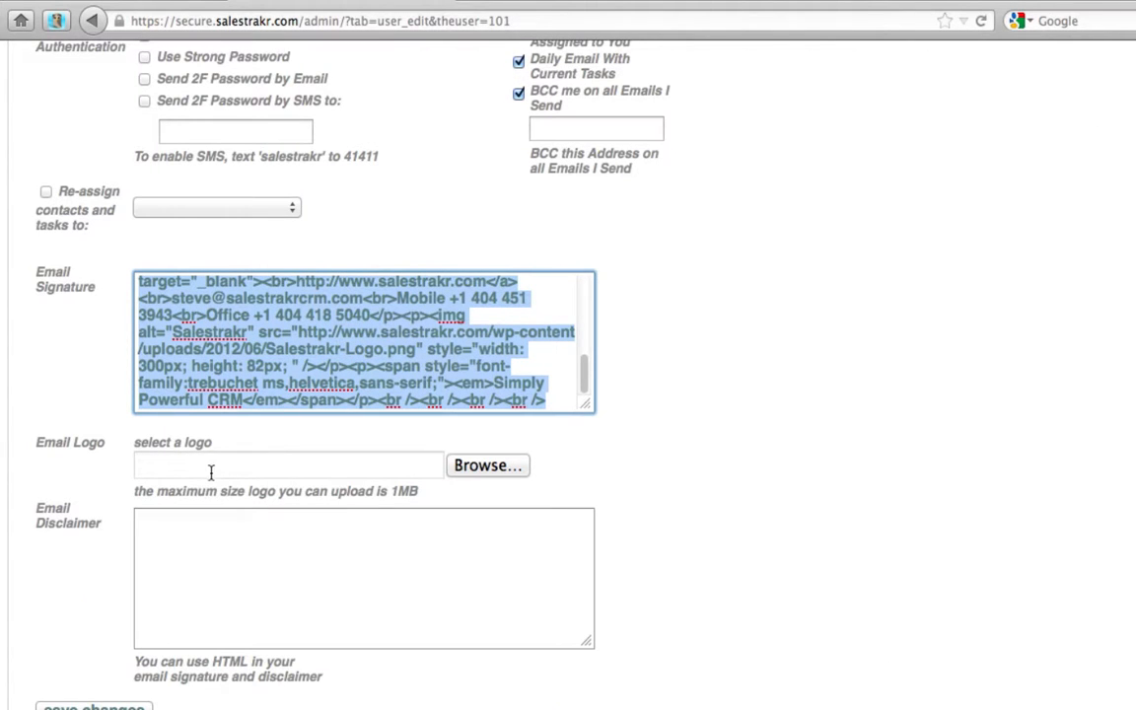
- Switch back to the HTMLEditor.in page in Chrome
key("super+Tab")
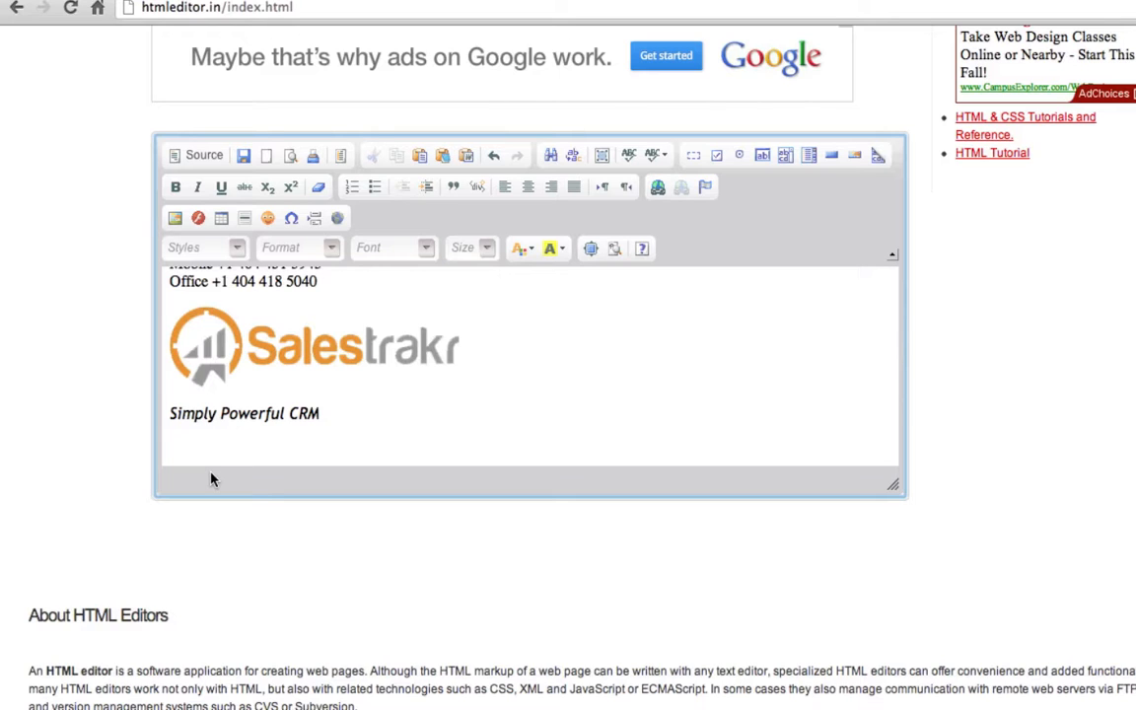
- Select the Salestrakr logo in the signature, then scroll back to the top of the editor
left_click(265, 355)
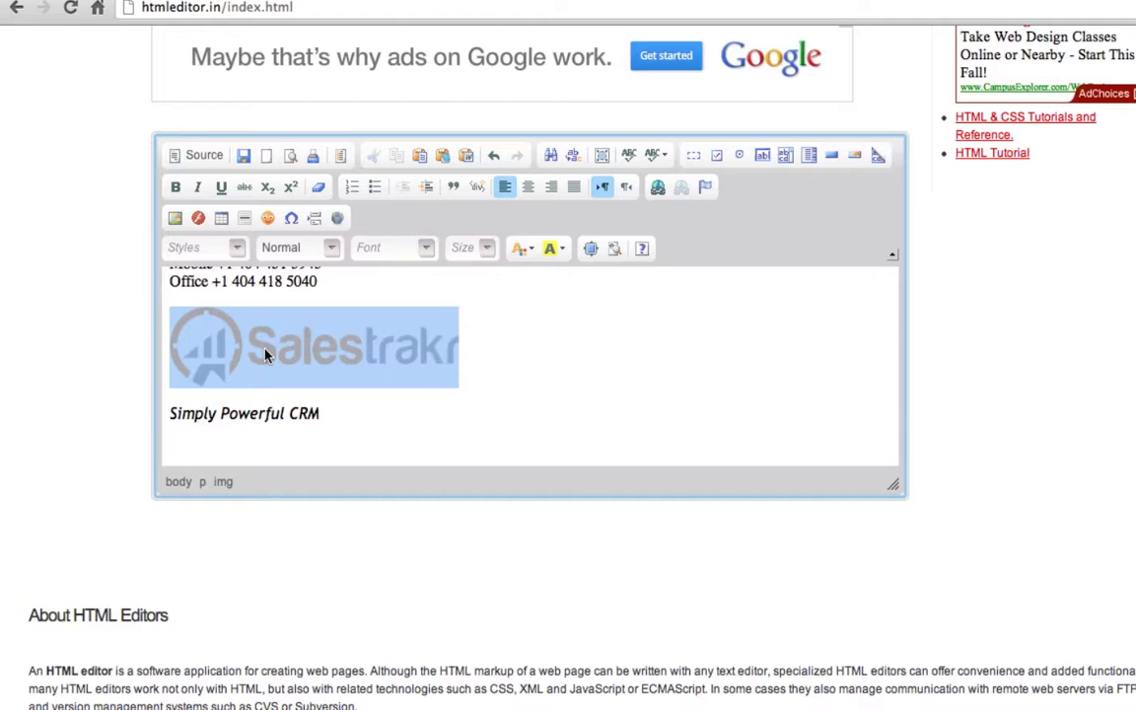
scroll(422, 382, "up", 5)
scroll(422, 383, "up", 2)
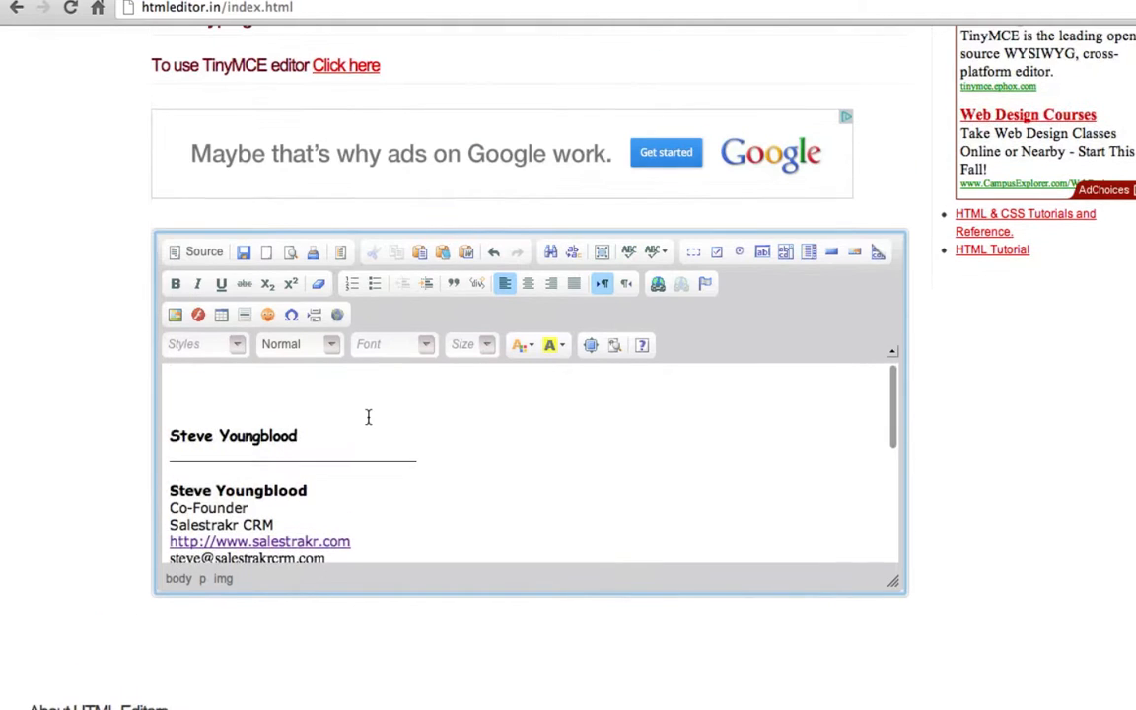
- Add an empty line below the name heading, cancel an image insertion, and place the cursor there
left_click(334, 429)
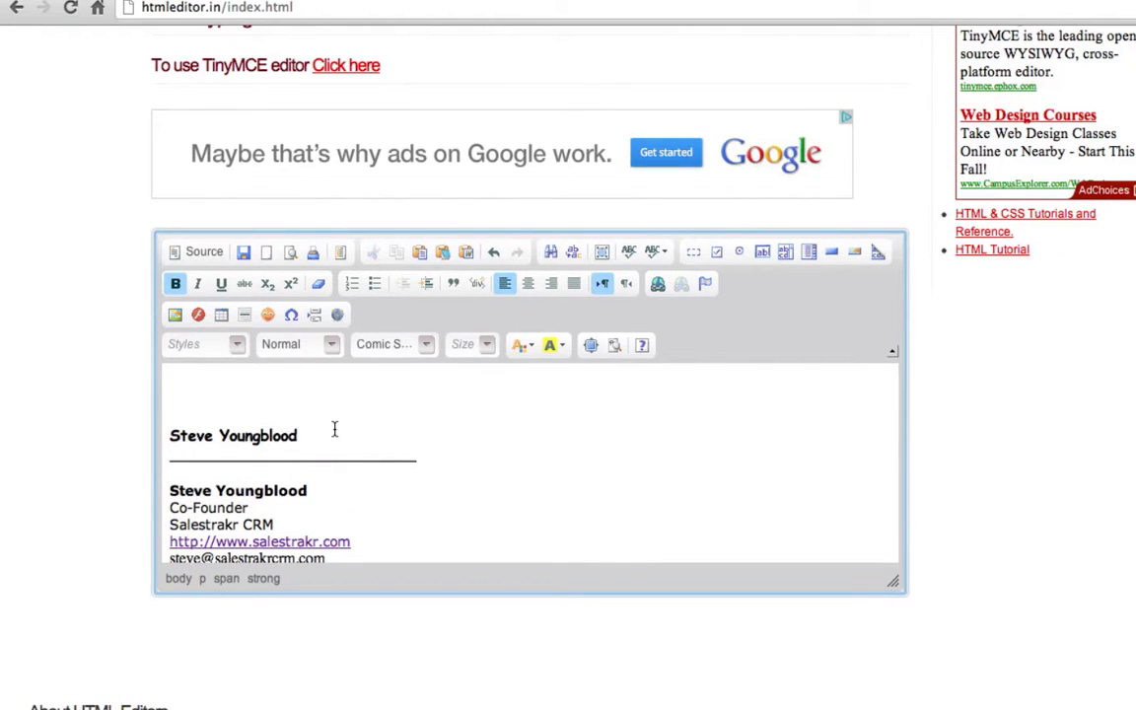
key("Return")
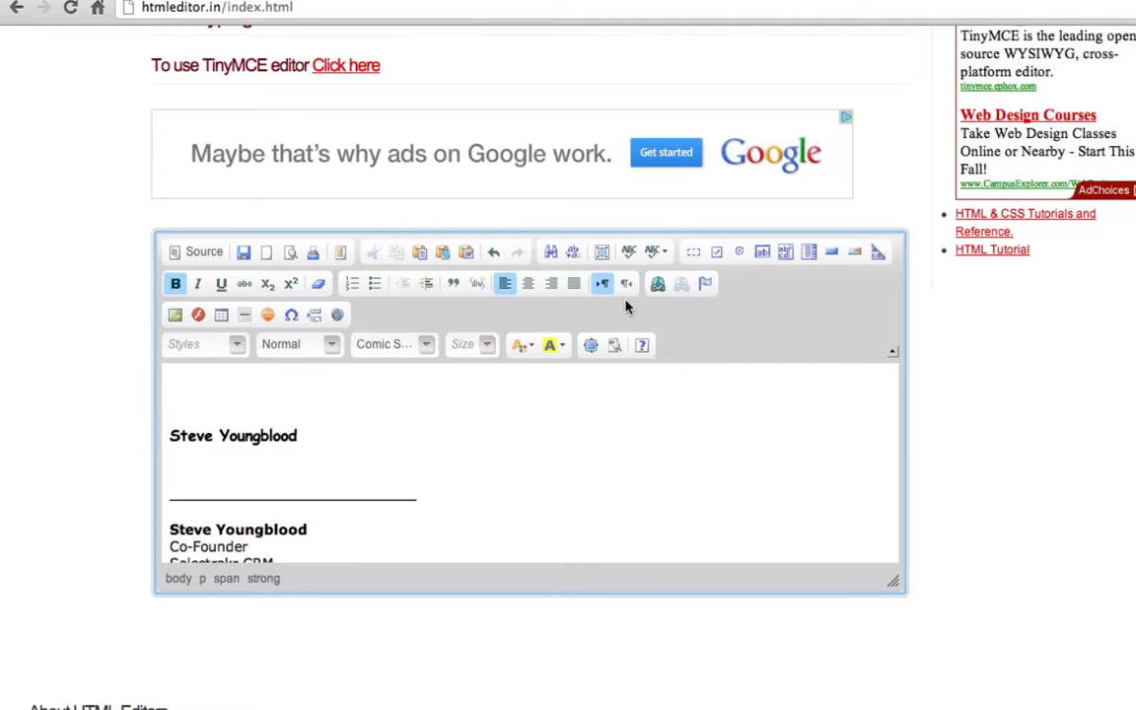
left_click(176, 316)
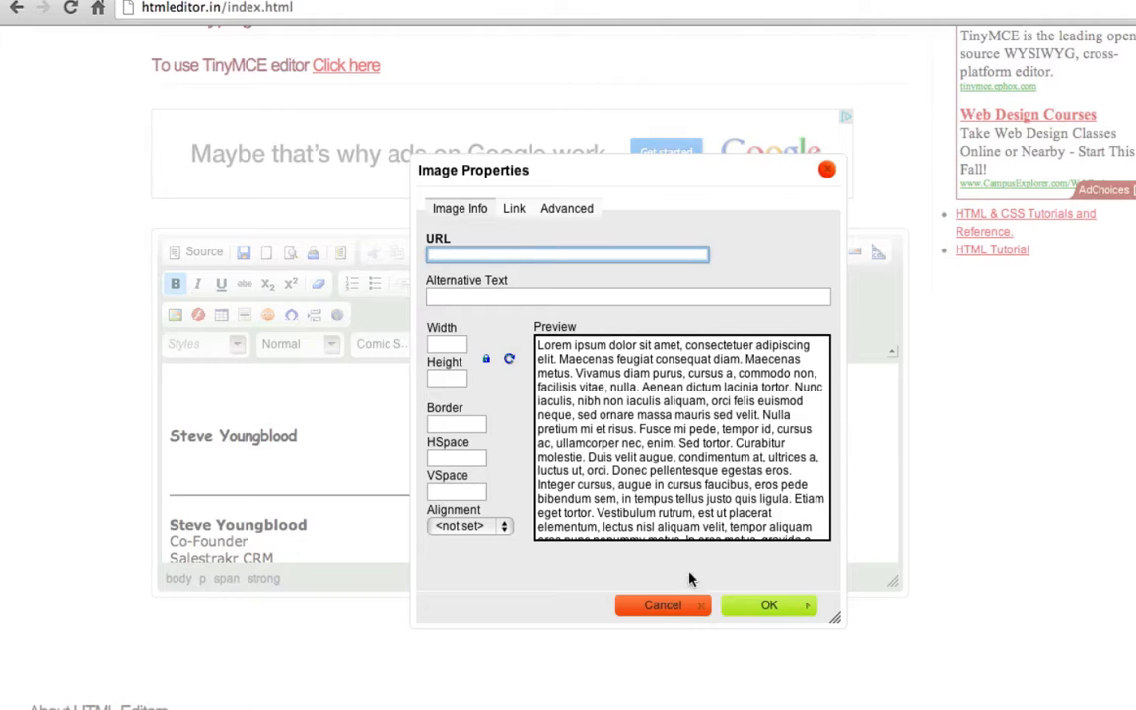
left_click(660, 606)
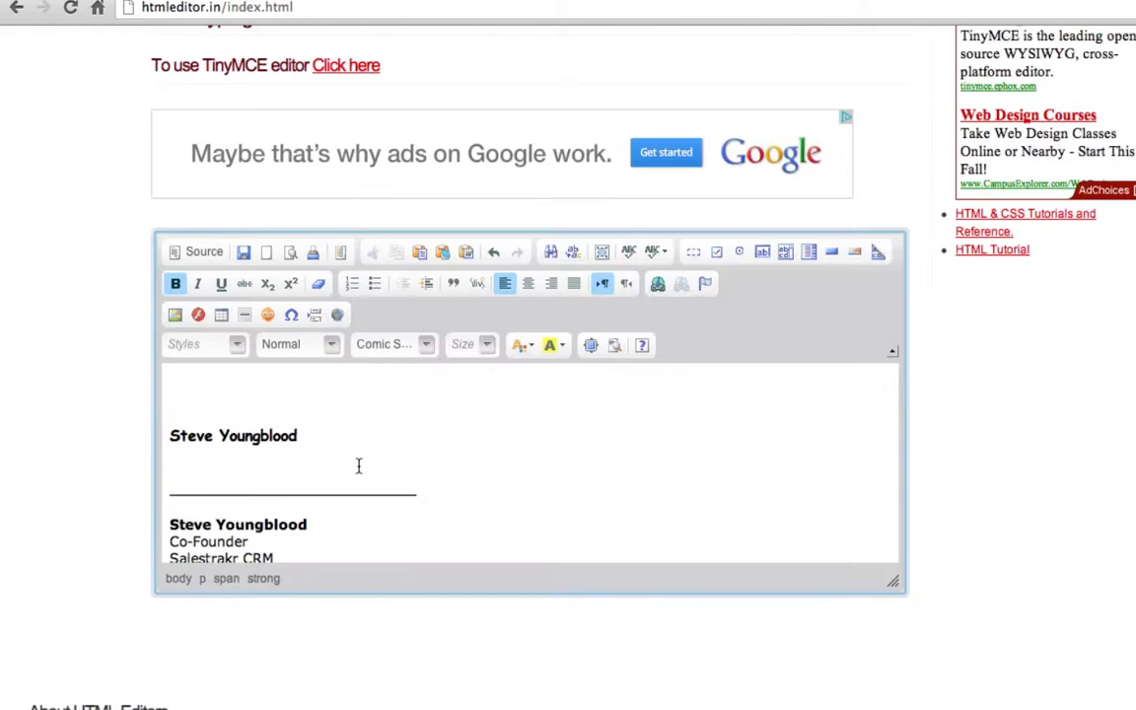
left_click(228, 462)
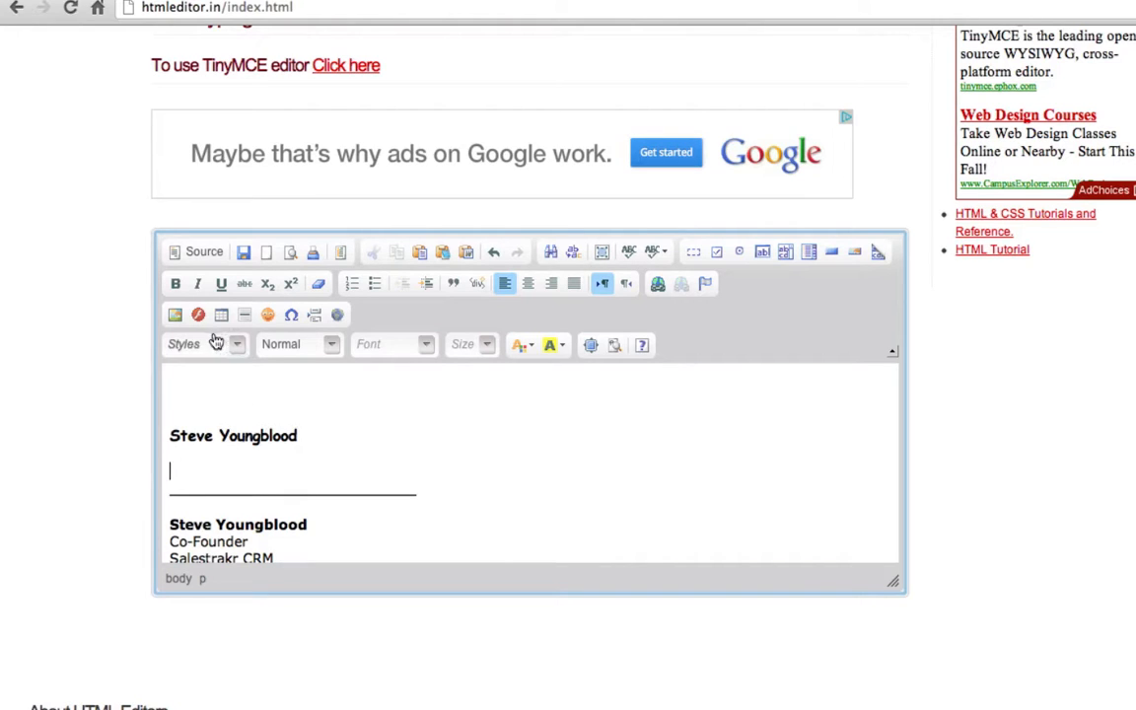
- After cancelling the Image dialog, select the top blank line and name heading and delete them
left_click(174, 314)
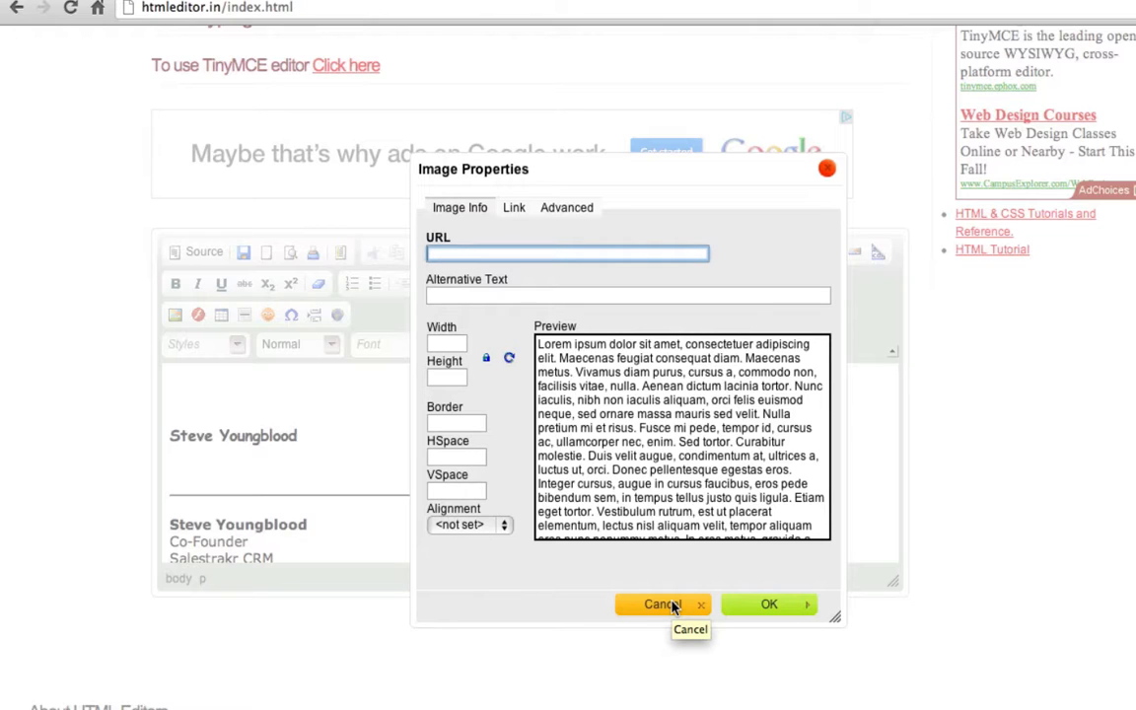
left_click(674, 607)
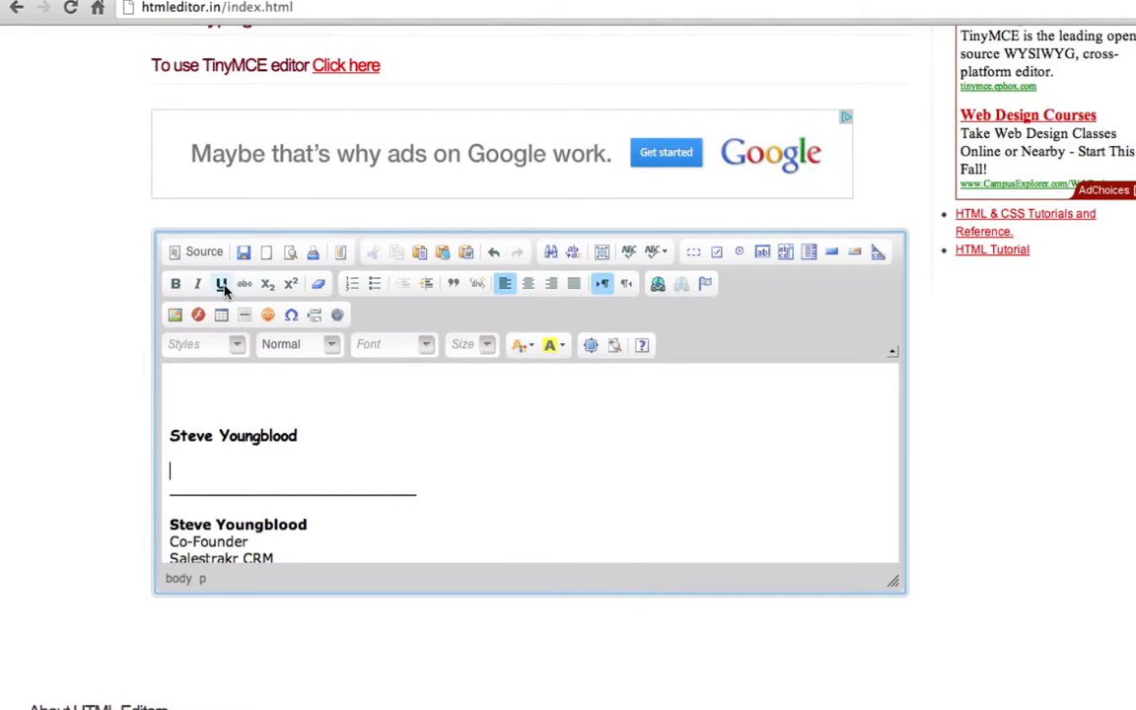
left_click_drag(174, 392, 222, 474)
key("BackSpace")
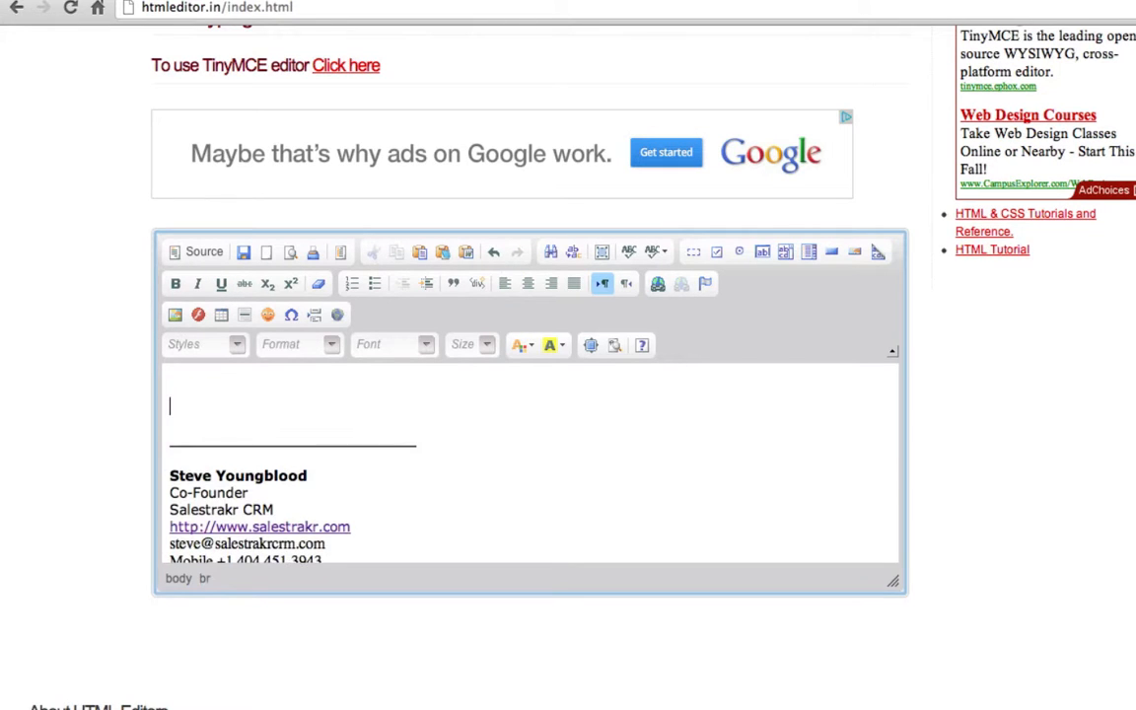
- In the source view, delete the trailing <br /> lines, </body> and </html>, then select all the code
left_click(199, 254)
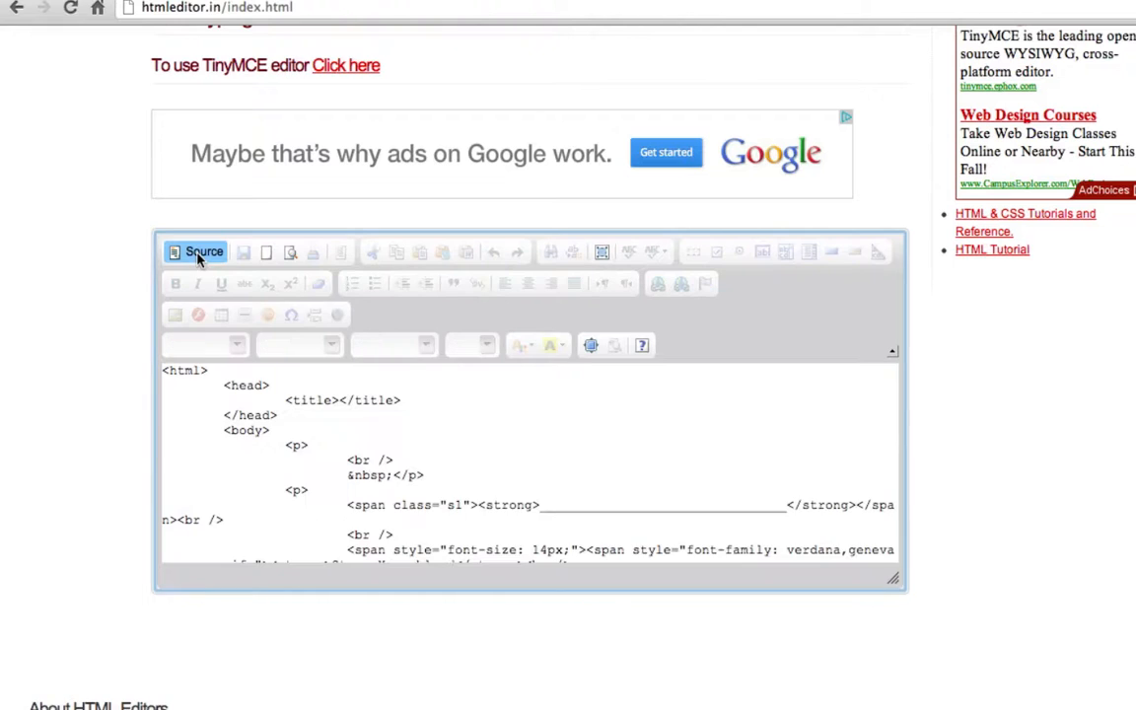
left_click_drag(164, 371, 422, 472)
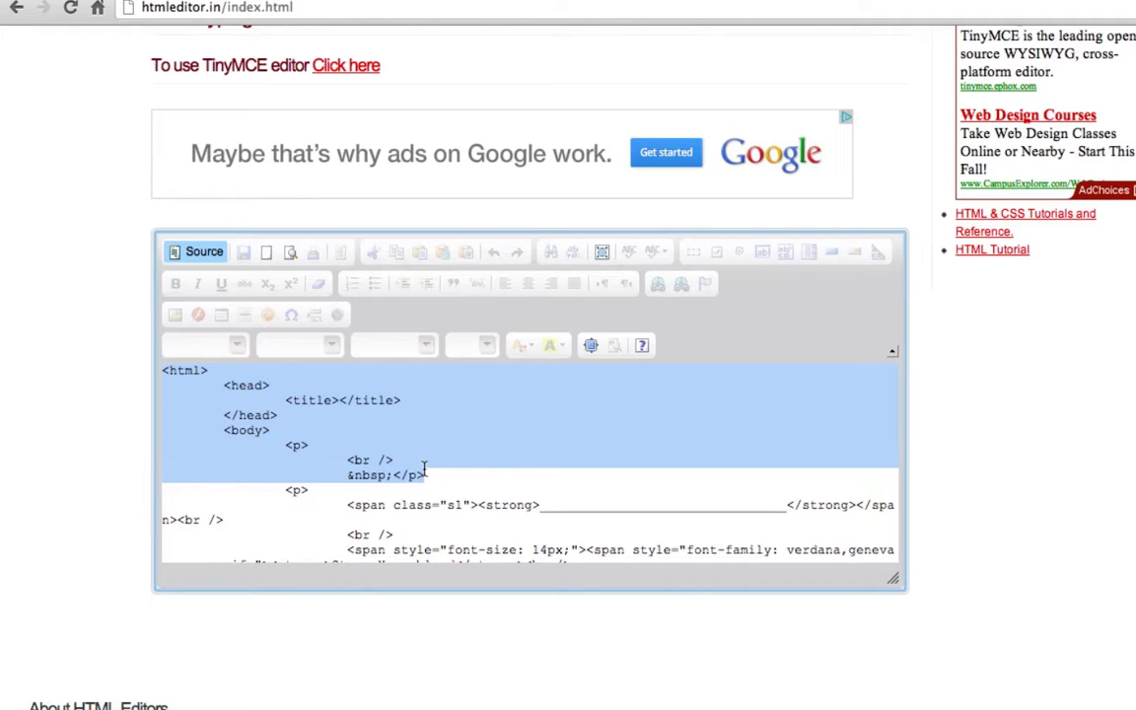
left_click_drag(424, 469, 457, 486)
scroll(456, 487, "down", 10)
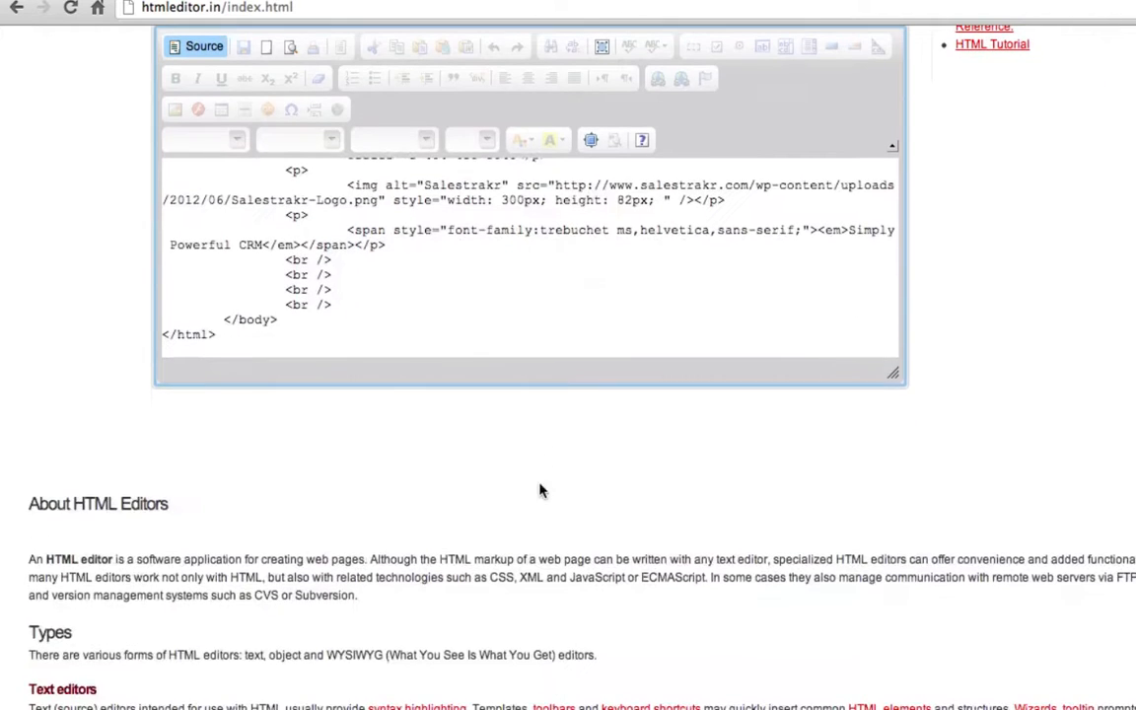
left_click_drag(241, 335, 167, 320)
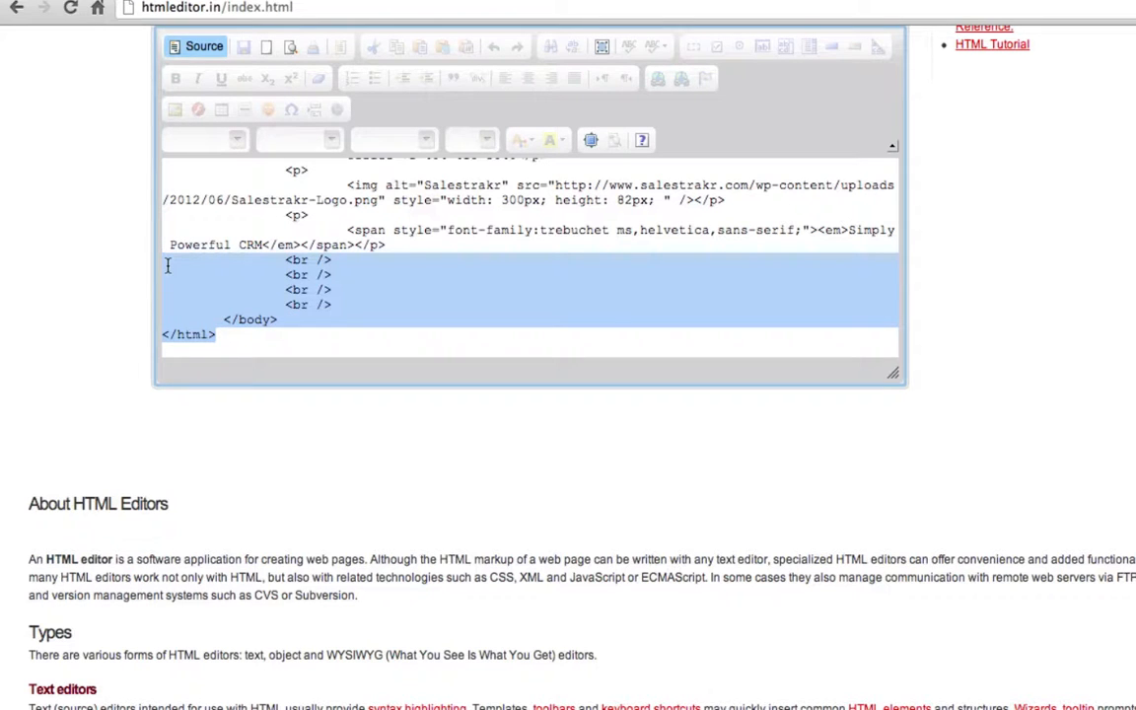
key("BackSpace")
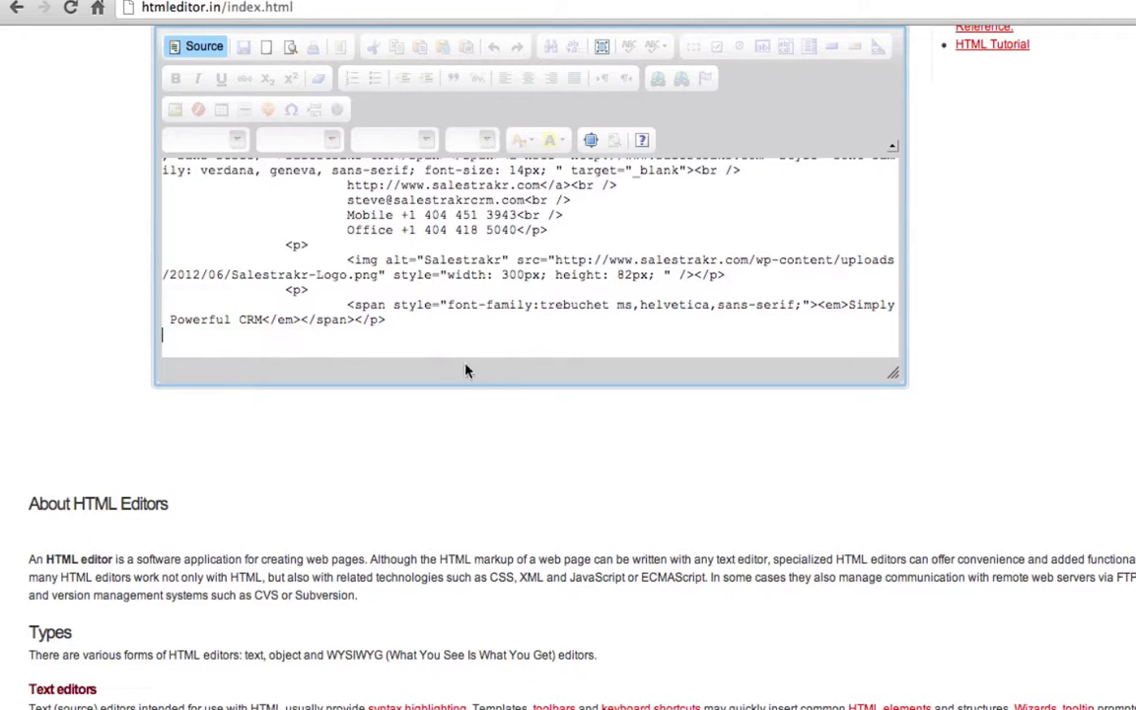
left_click_drag(319, 341, 153, 138)
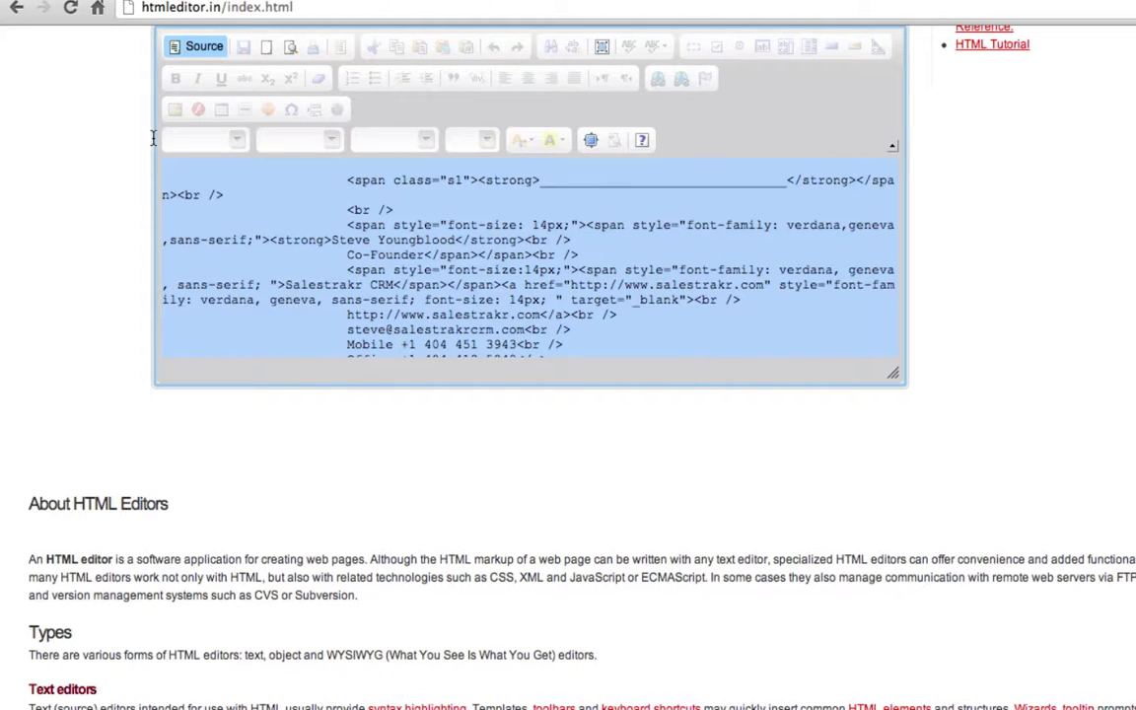
- Return to Salestrakr, deselect the Email Signature code, and go to the contact's page
key("super+Tab")
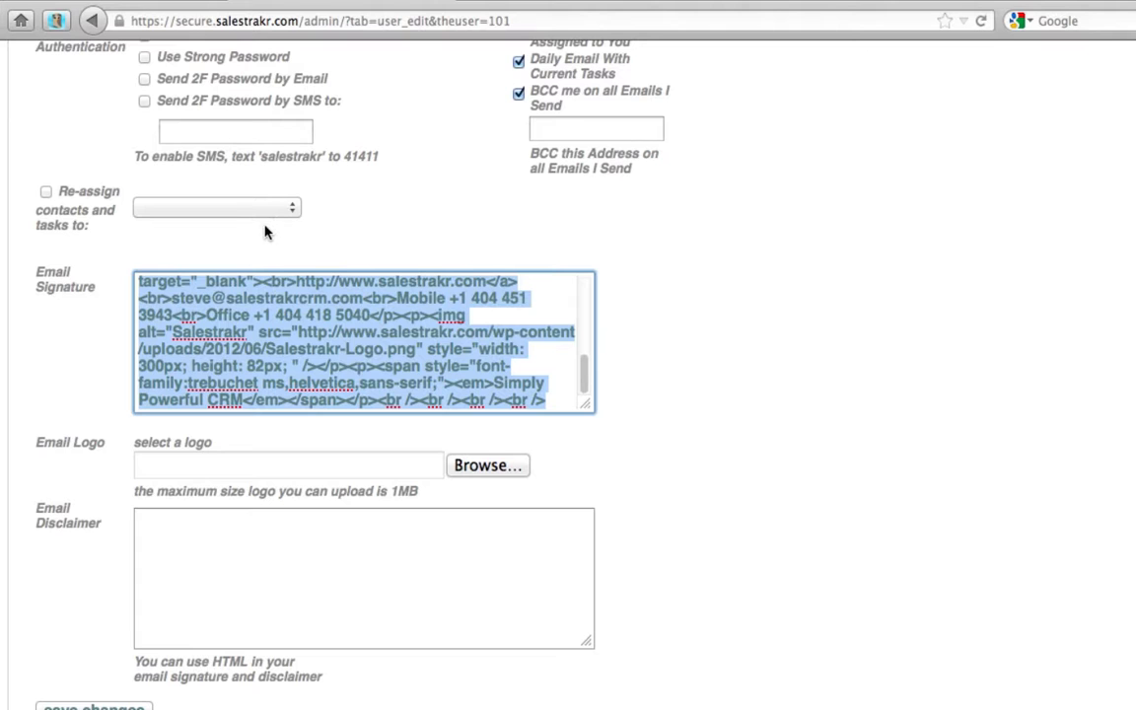
left_click(826, 400)
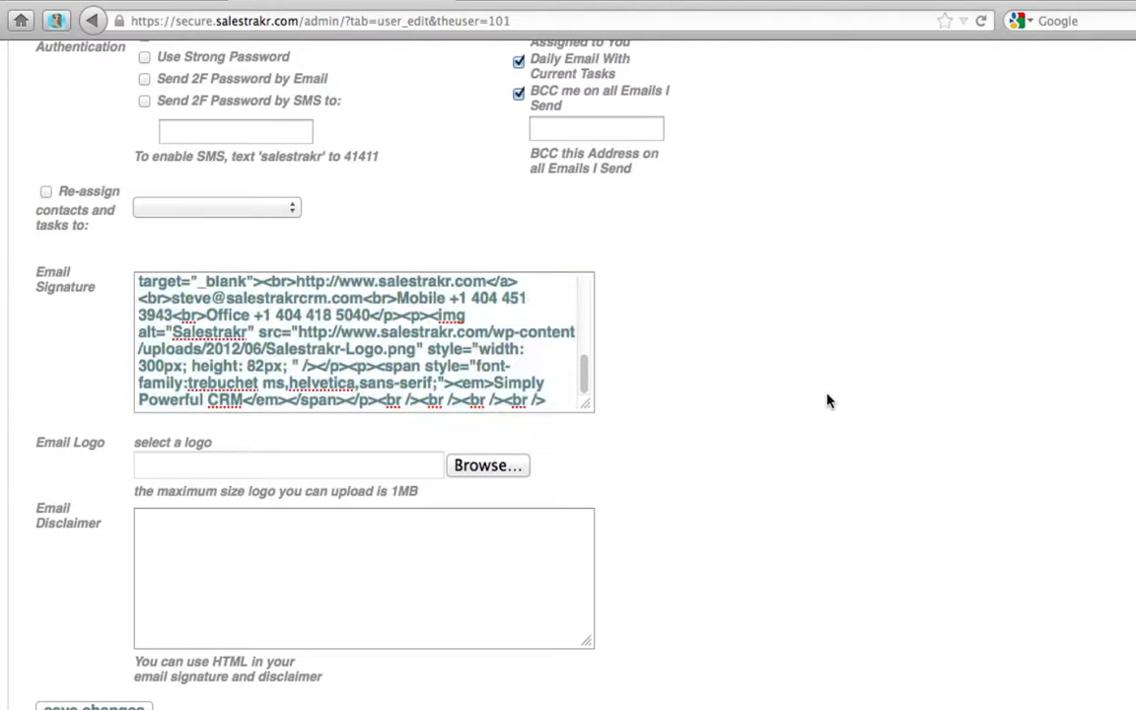
scroll(826, 400, "up", 10)
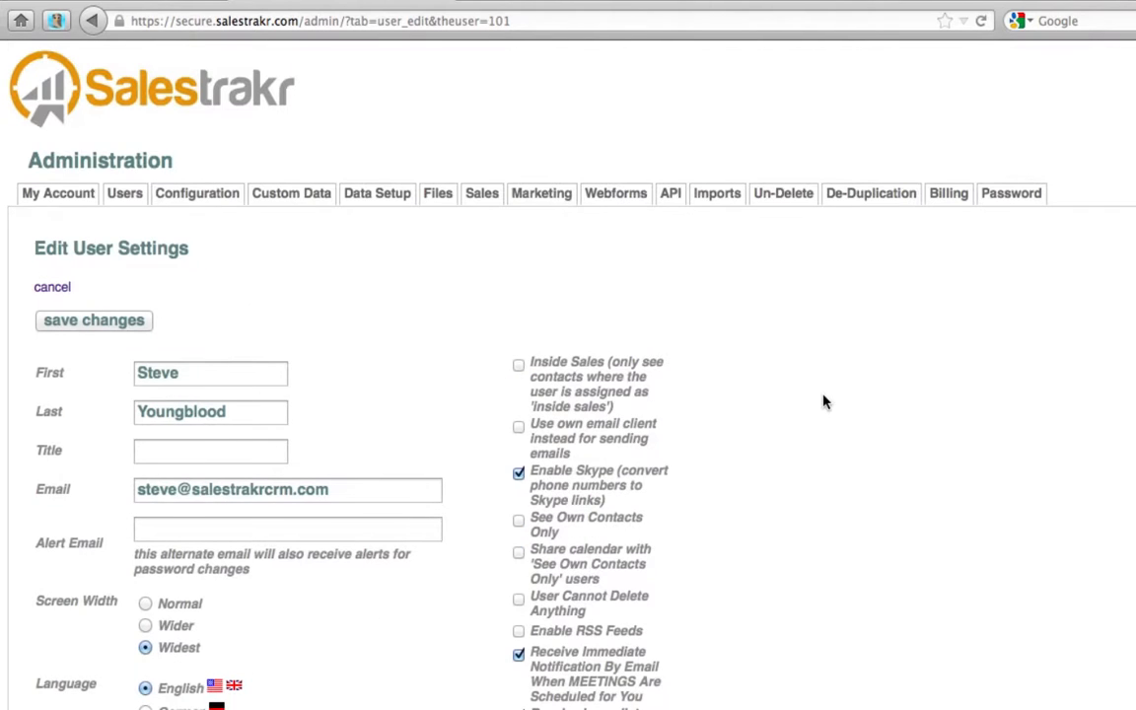
left_click(122, 1)
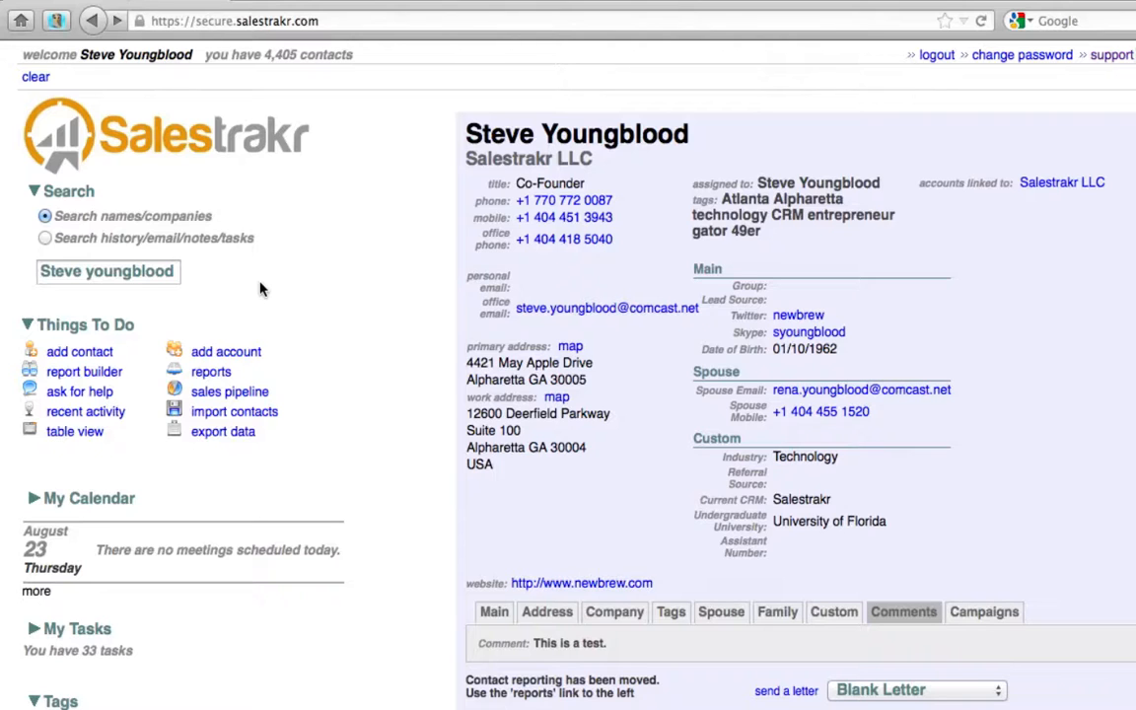
- Start a new email from the contact's office address and check its signature against the HTML source
left_click(589, 311)
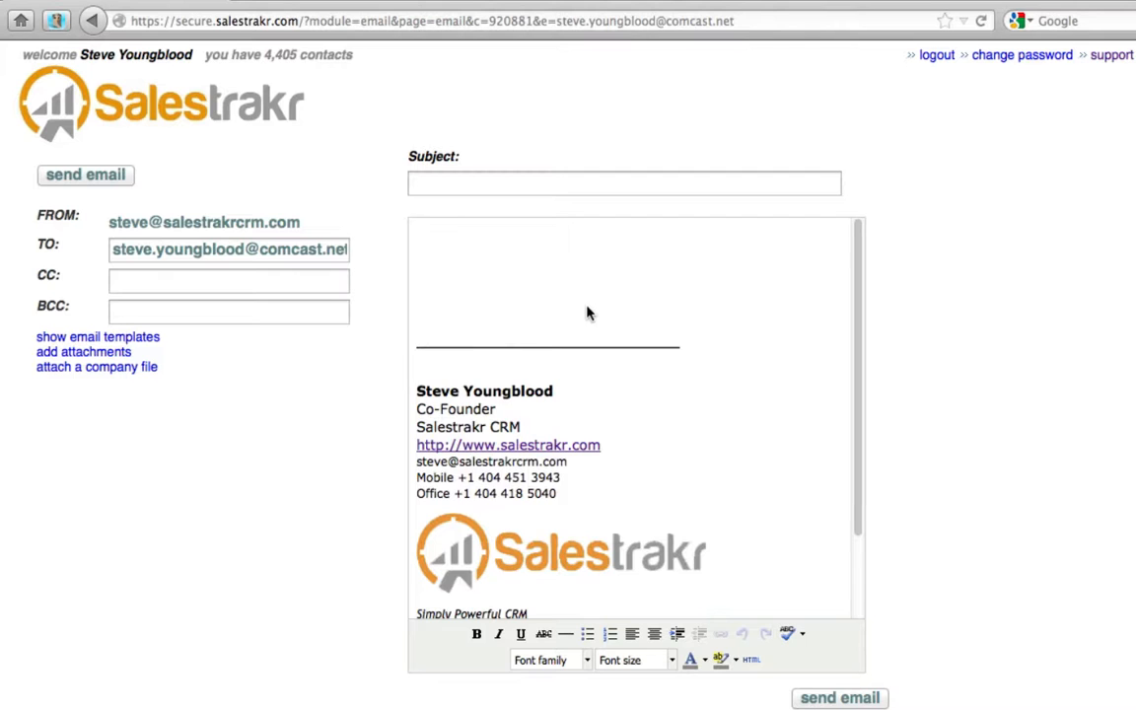
key("super+Tab")
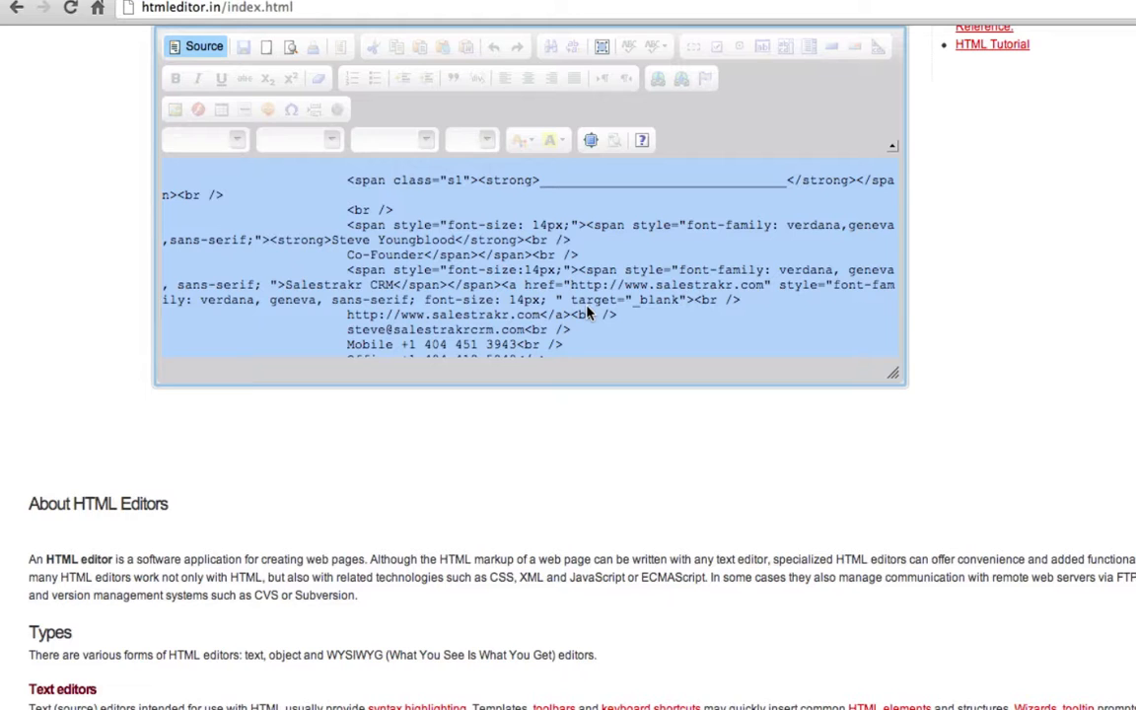
key("super+Tab")
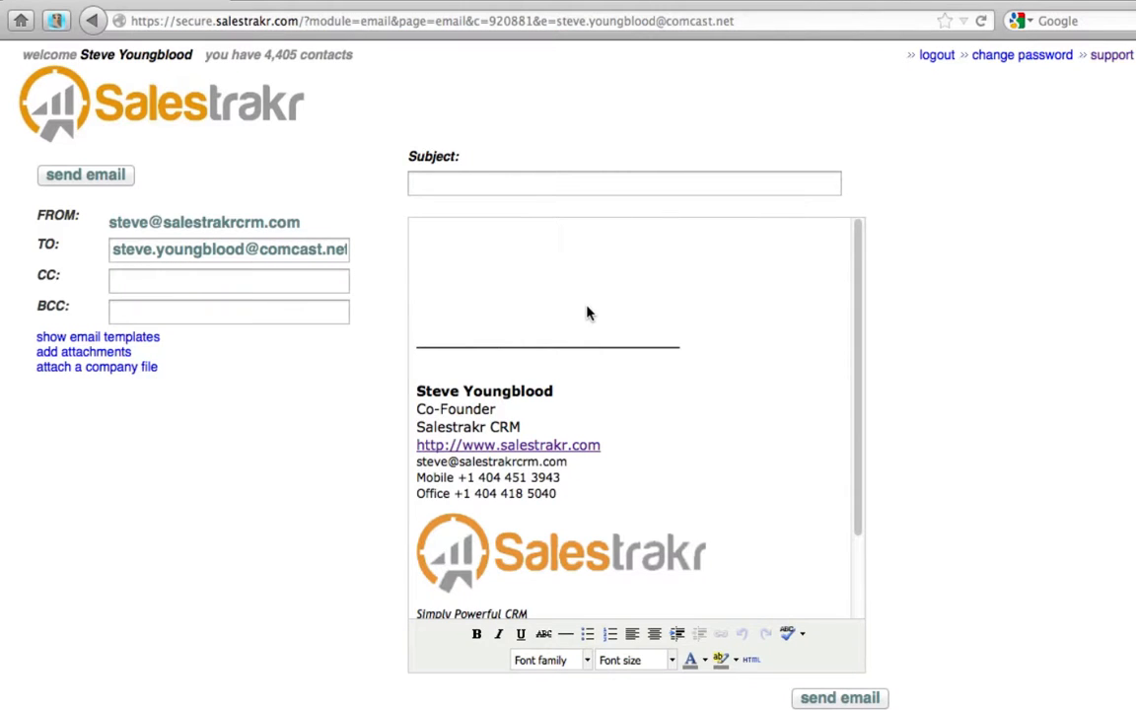